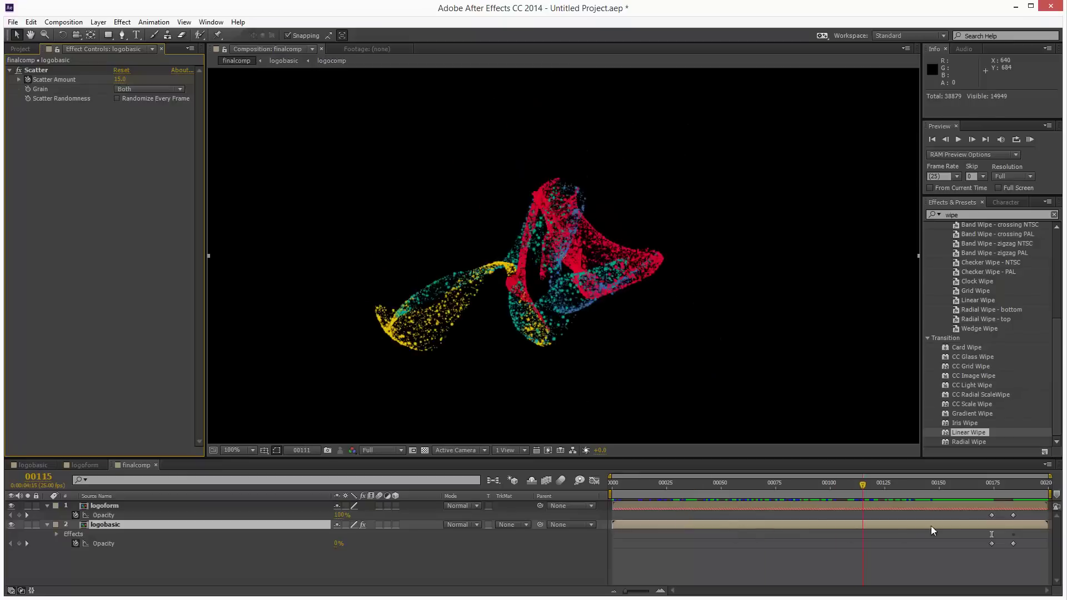
# Scrub the finalcomp timeline to watch scattered particles reassemble into the PlayStation logo
pyautogui.moveTo(861, 489); pyautogui.dragTo(1009, 525)
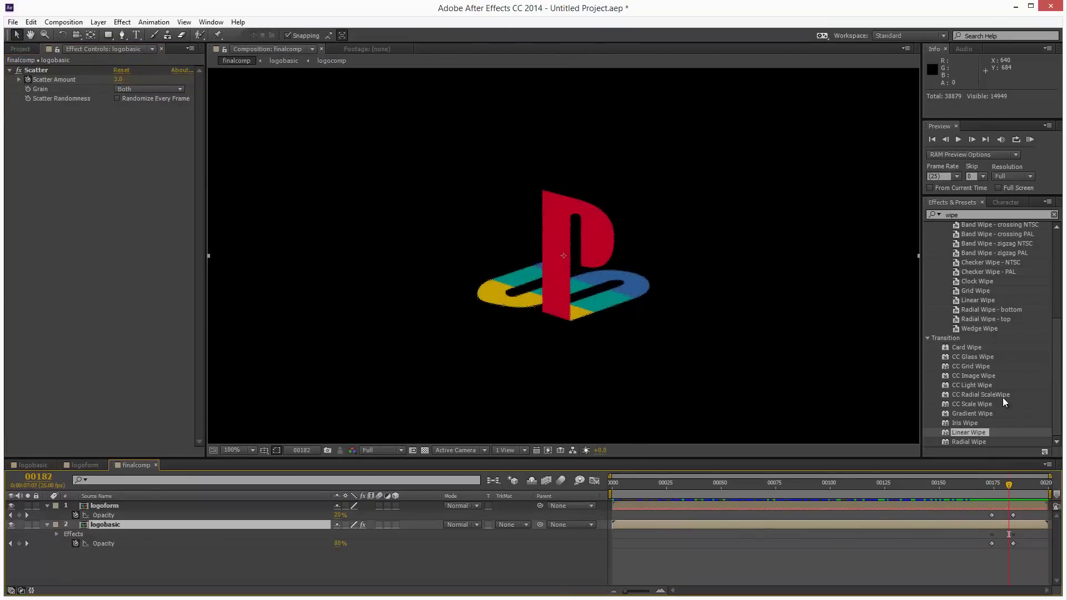
pyautogui.moveTo(1057, 344); pyautogui.dragTo(1058, 230)
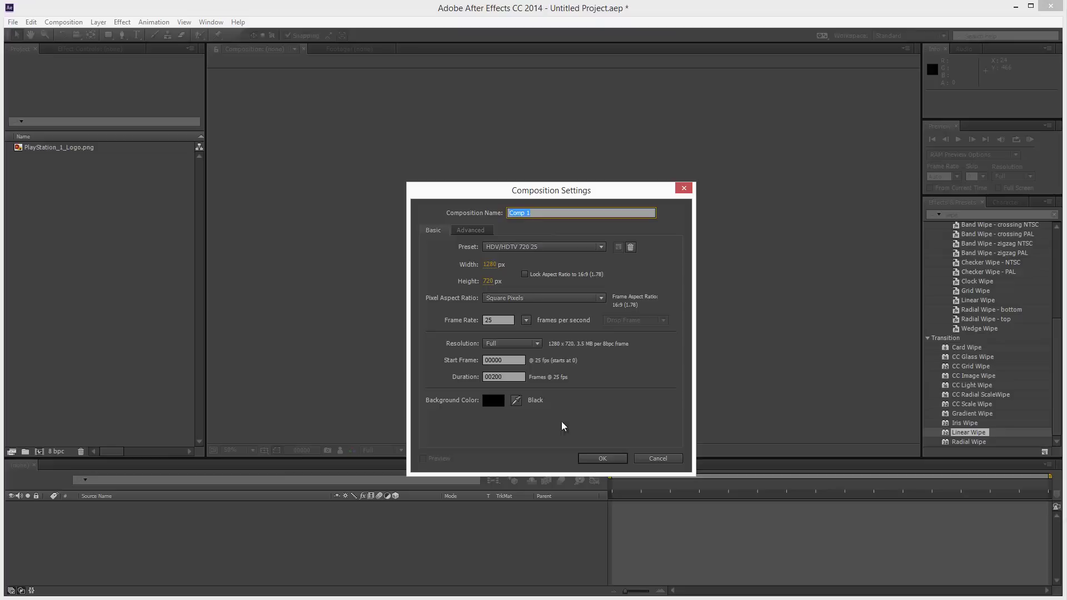
# Create a 1280×720 comp, add PlayStation_1_Logo.png and scale the logo to 16%
pyautogui.click(603, 459)
pyautogui.moveTo(52, 159); pyautogui.dragTo(596, 534)
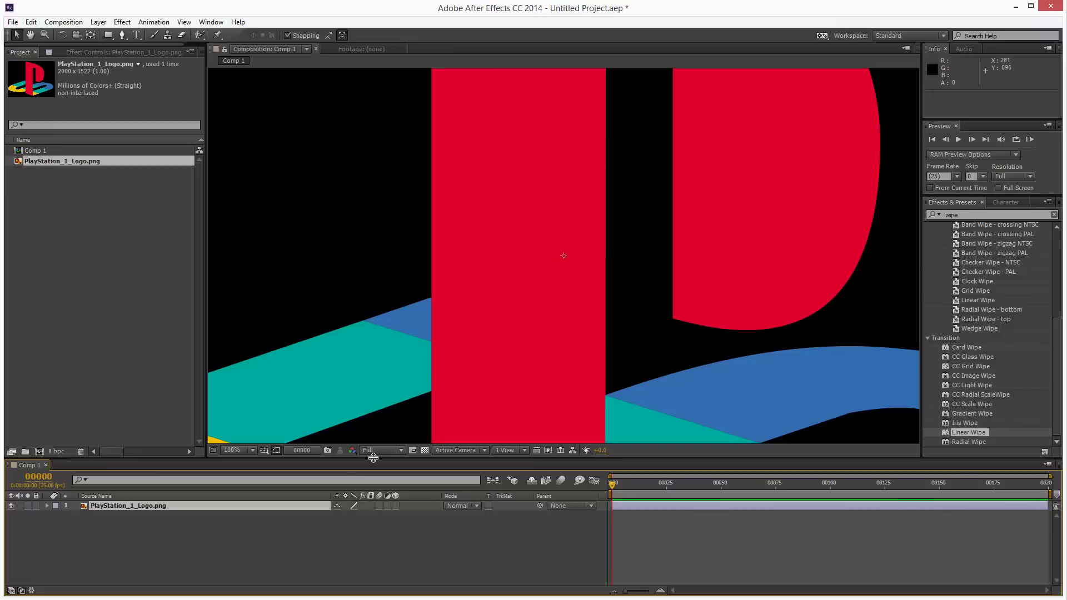
pyautogui.press('s')
pyautogui.moveTo(374, 511); pyautogui.dragTo(356, 552)
pyautogui.click(201, 508)
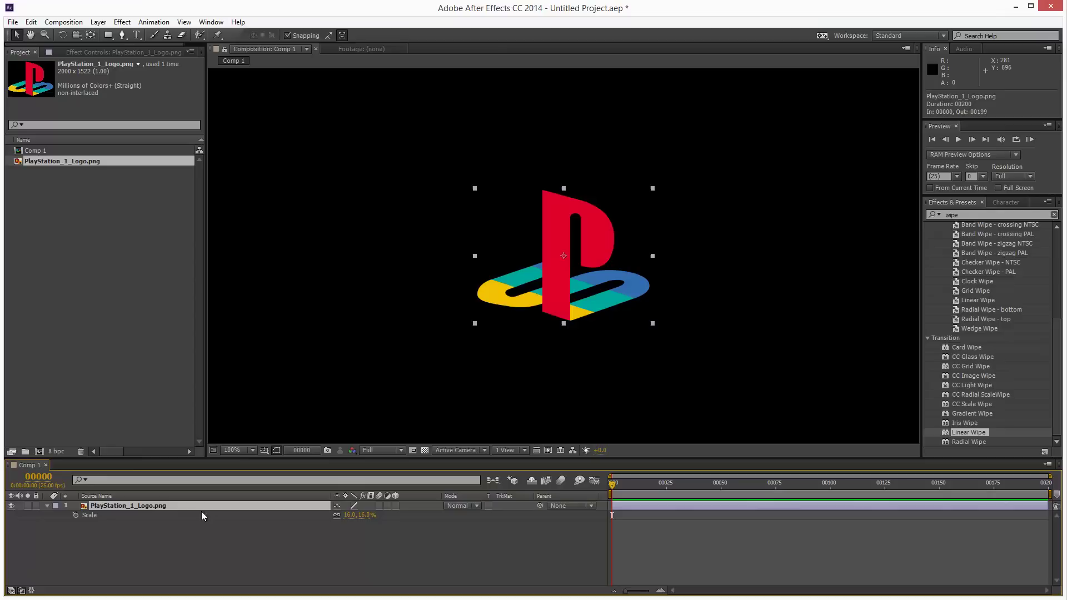
# Pre-compose the logo layer as 'logocomp' and make it a 3D layer
pyautogui.click(99, 21)
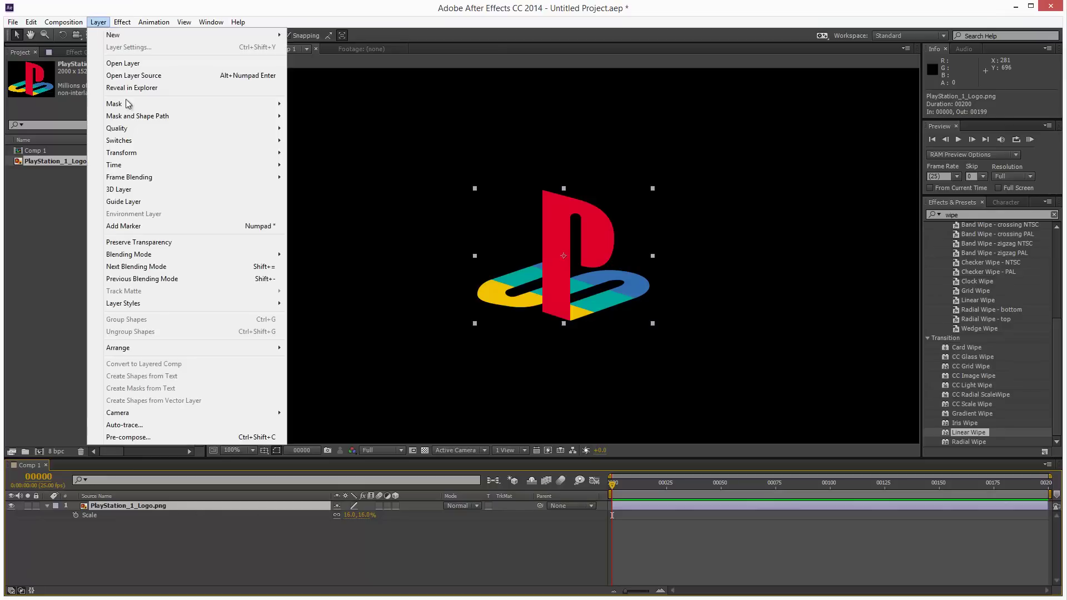
pyautogui.click(195, 431)
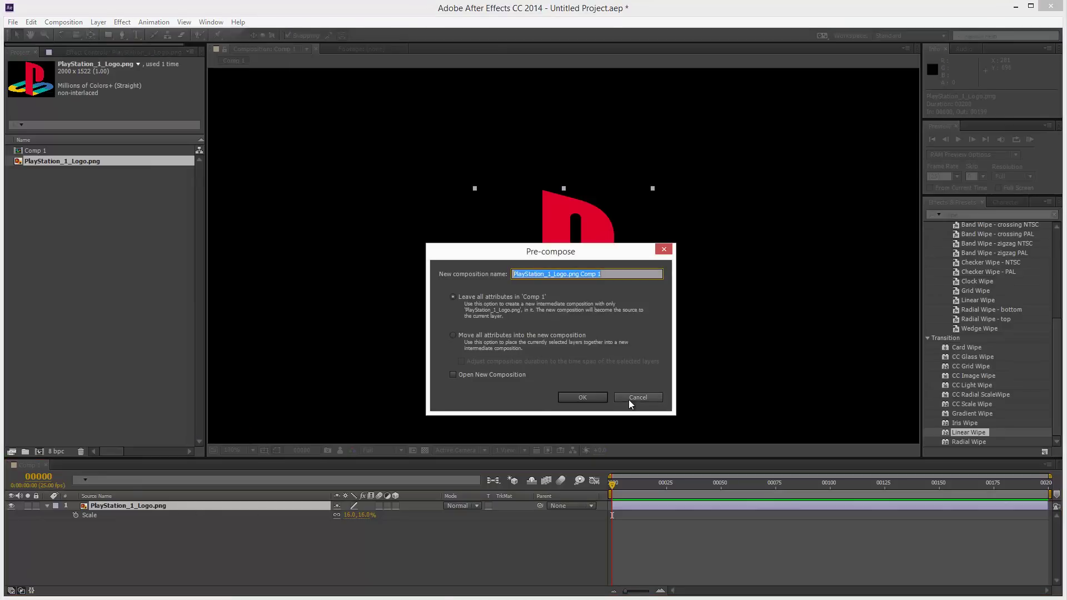
pyautogui.write('logocomp')
pyautogui.click(599, 396)
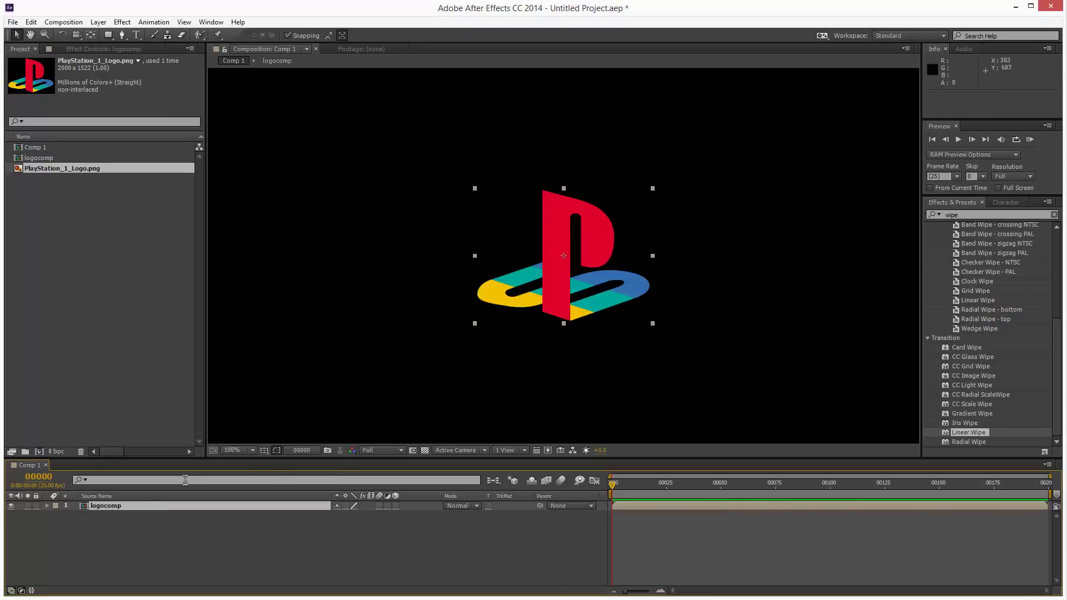
pyautogui.click(396, 505)
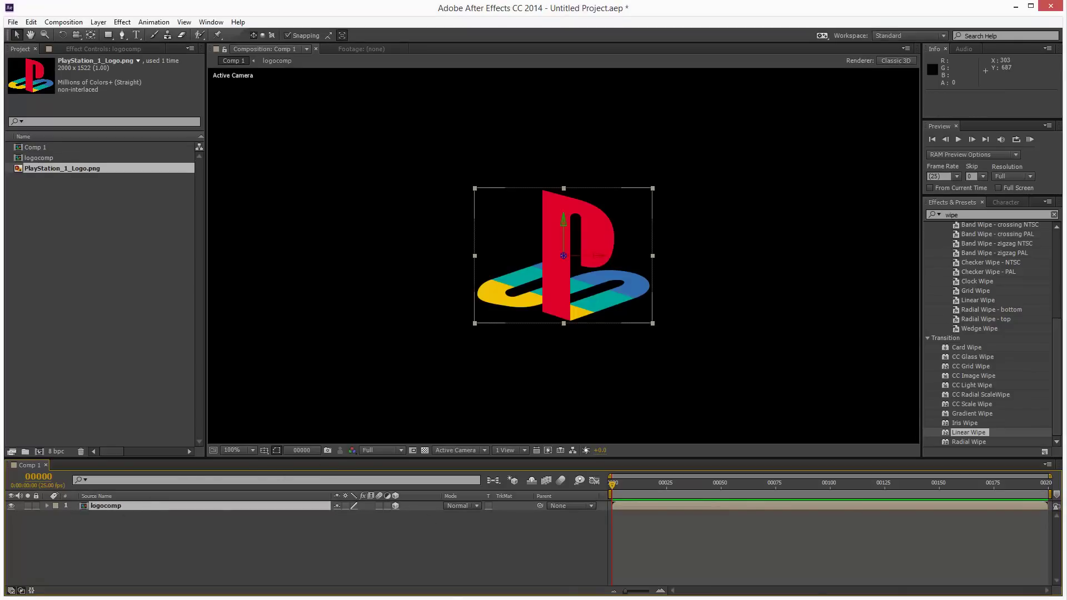
# Start a new solid layer and name it 'part'
pyautogui.click(99, 22)
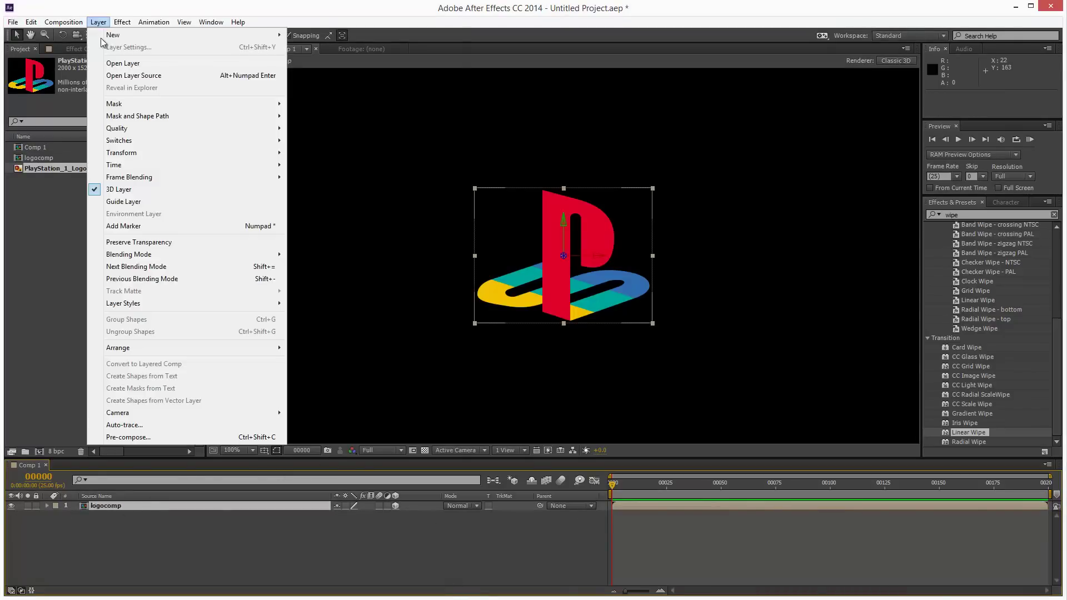
pyautogui.moveTo(106, 35)
pyautogui.click(335, 47)
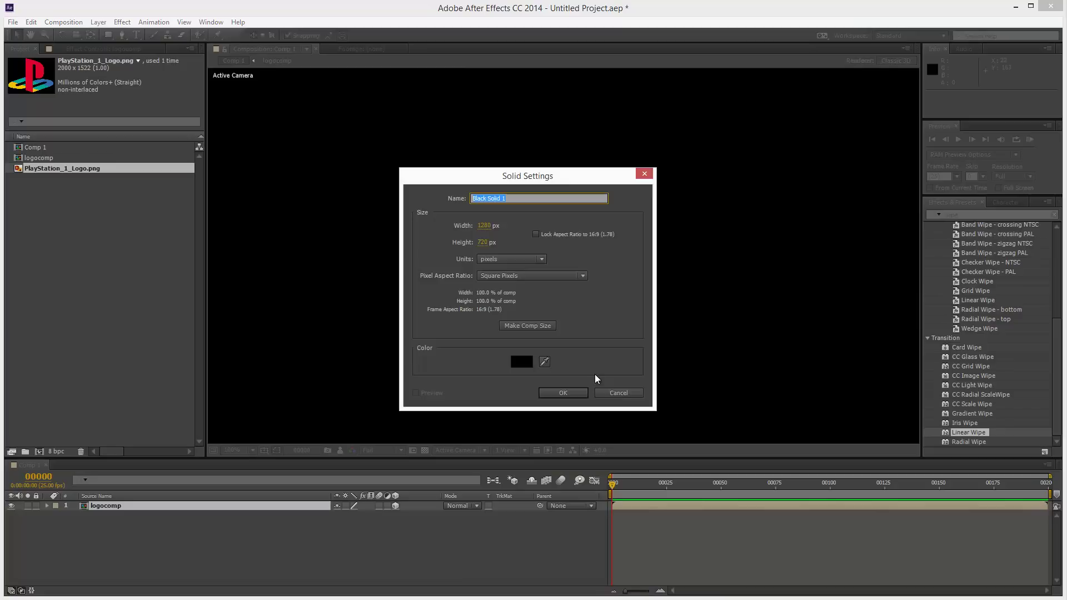
pyautogui.write('part')
# Create the black 'part' solid and apply Trapcode Particular to it
pyautogui.click(572, 393)
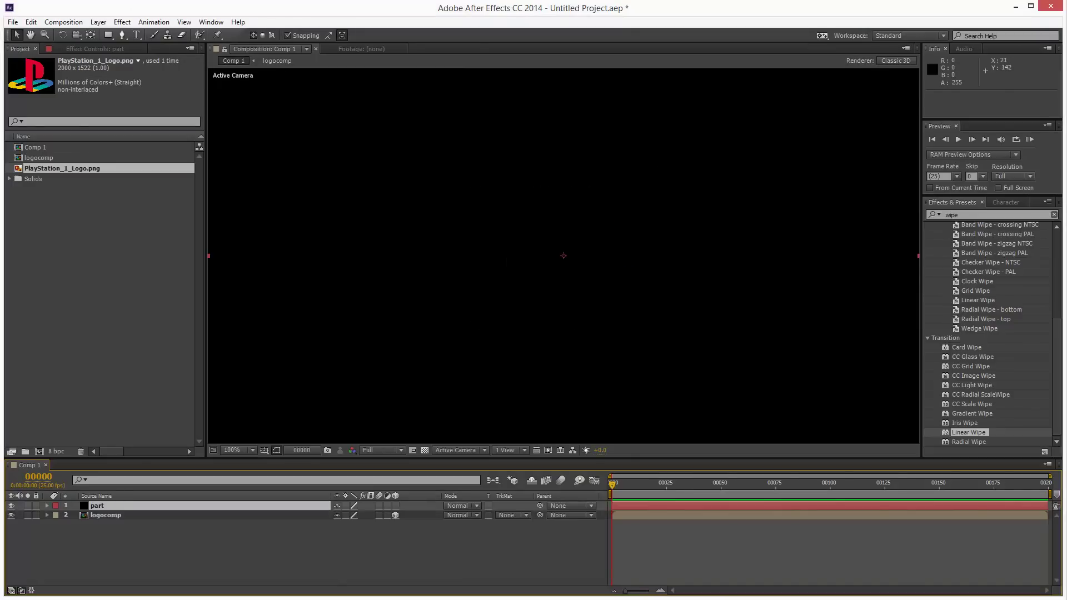
pyautogui.click(122, 23)
pyautogui.moveTo(224, 342)
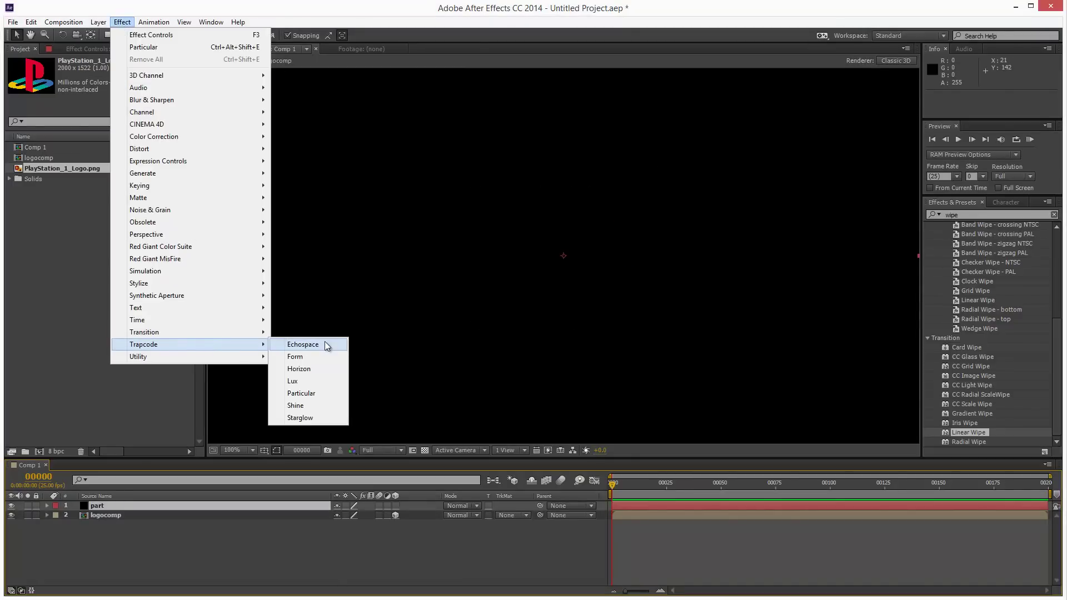
pyautogui.click(319, 394)
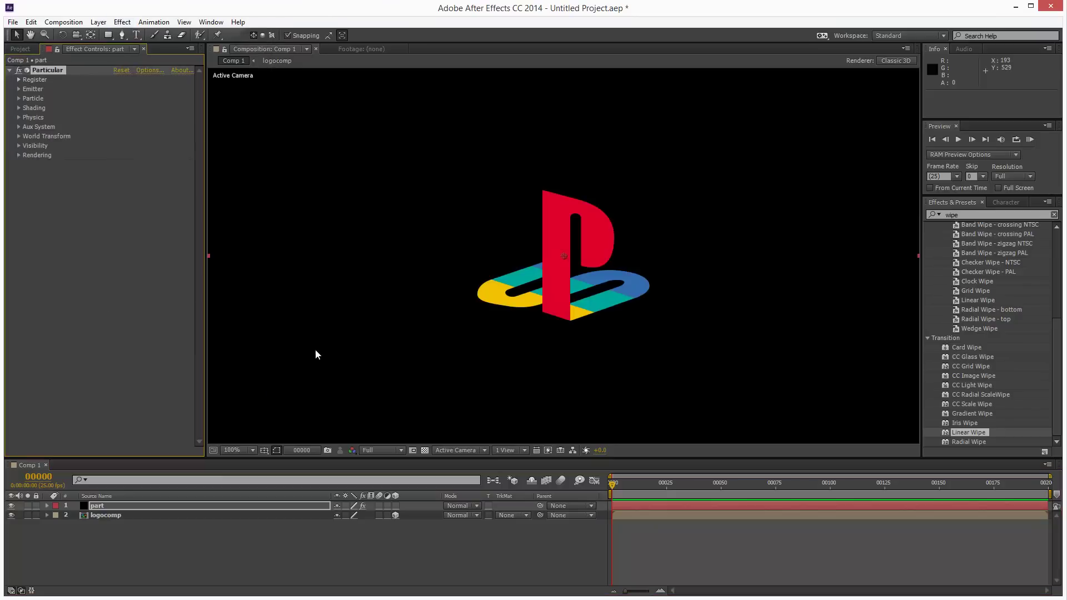
# Hide the logocomp layer and advance time to see white particles bursting from the centre
pyautogui.click(100, 516)
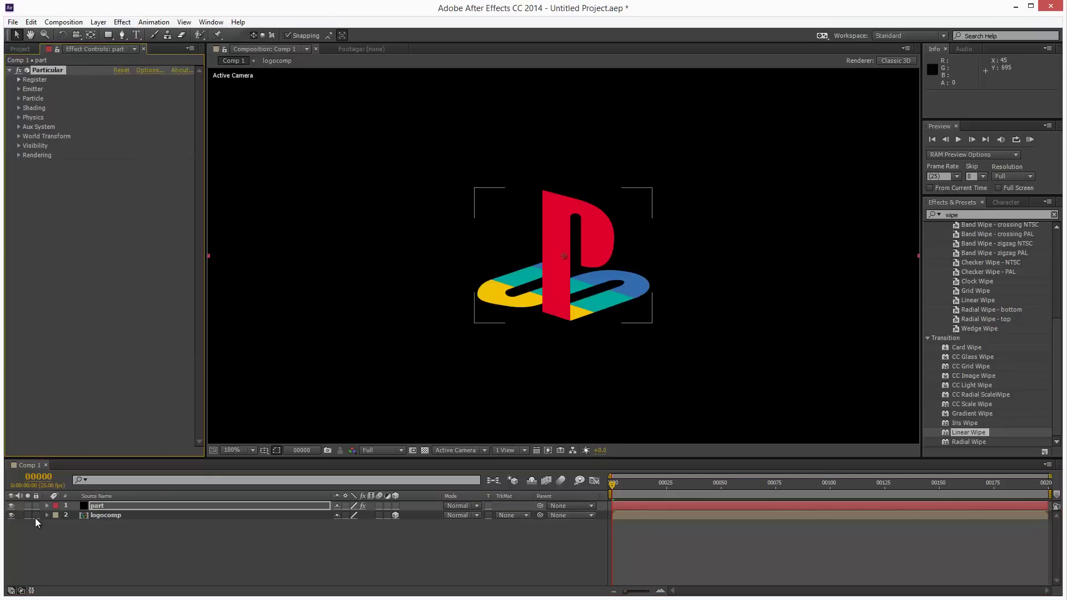
pyautogui.click(11, 515)
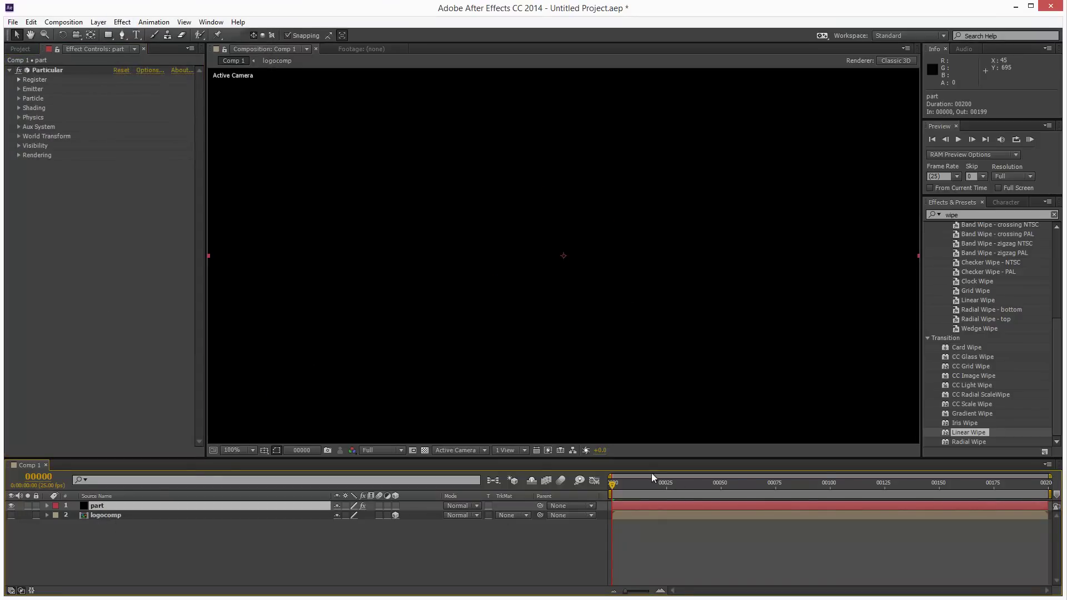
pyautogui.moveTo(639, 482); pyautogui.dragTo(745, 484)
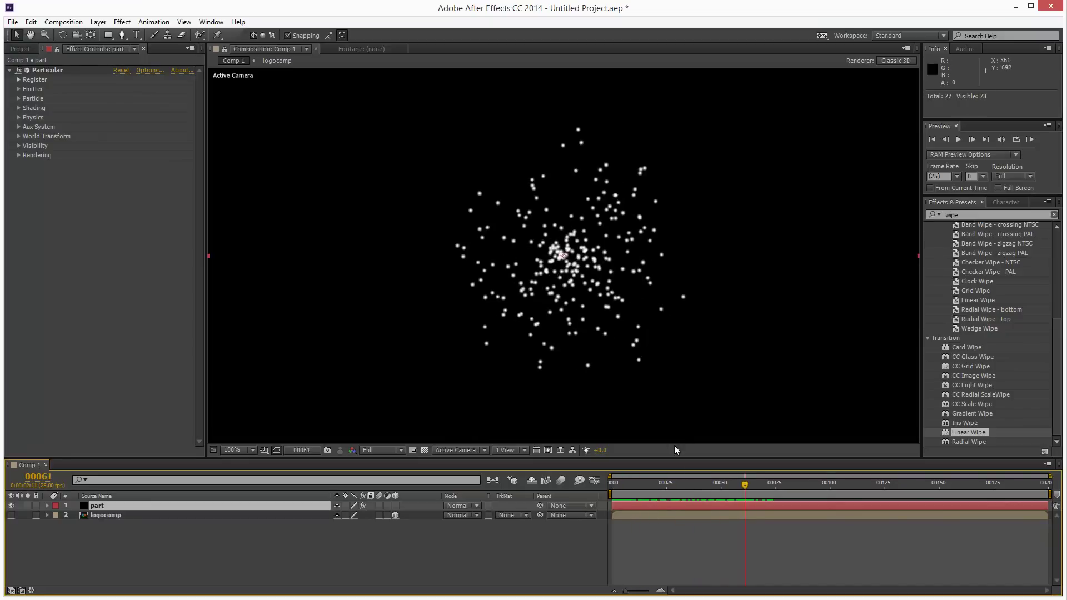
# Set Particular's Emitter Type to Layer with '3. logocomp' as the layer emitter
pyautogui.click(19, 89)
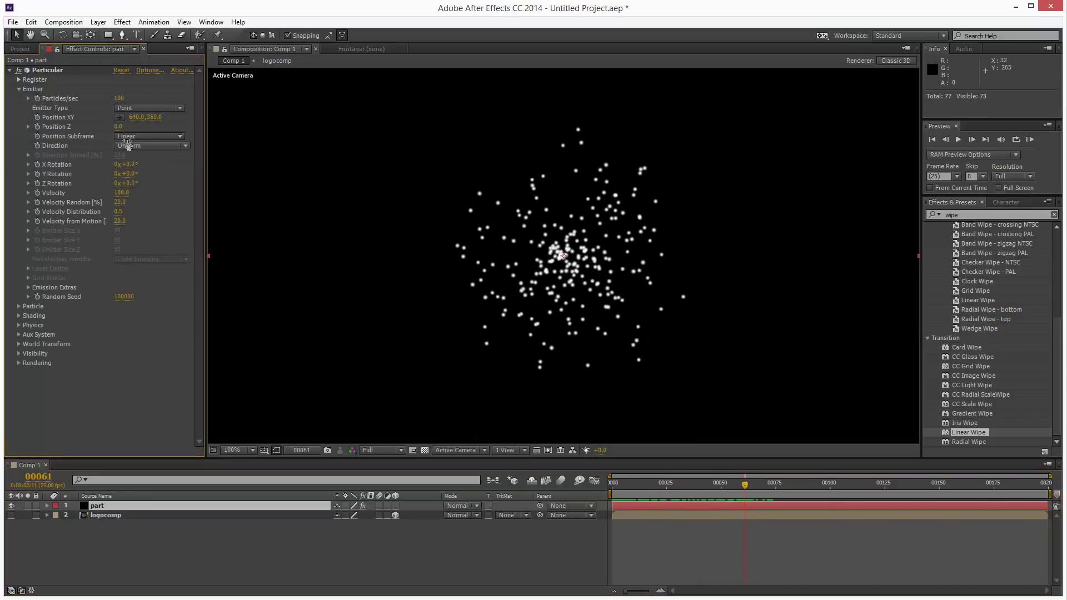
pyautogui.click(122, 108)
pyautogui.click(147, 177)
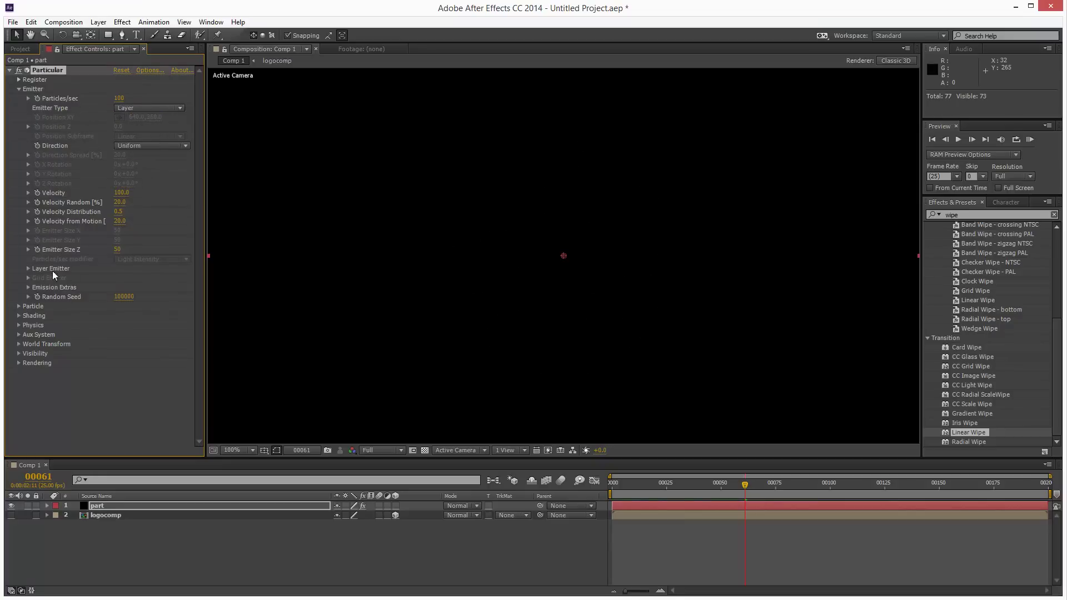
pyautogui.click(28, 268)
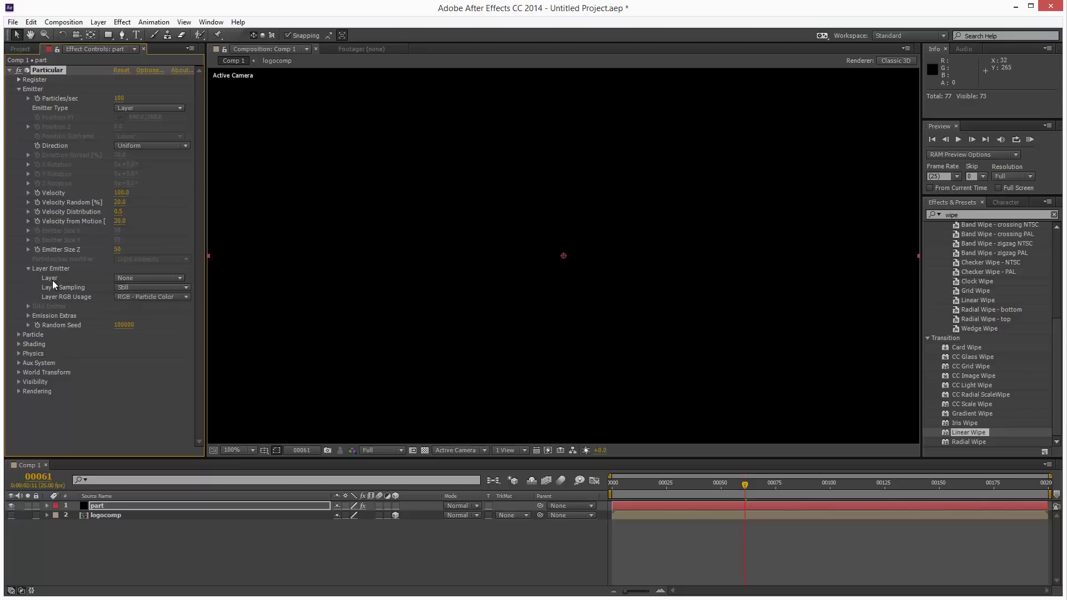
pyautogui.click(143, 277)
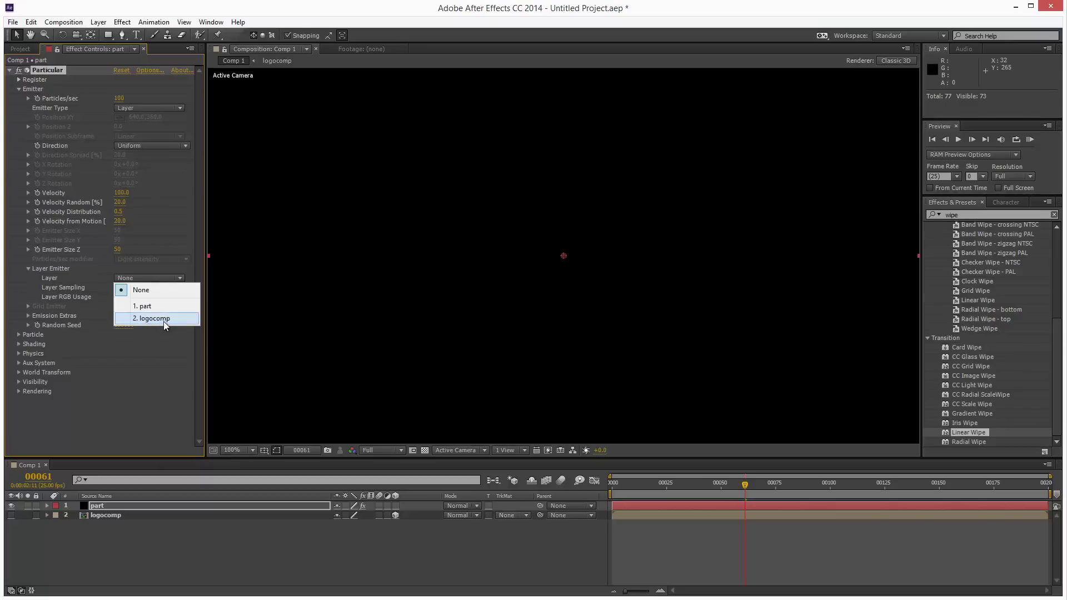
pyautogui.click(163, 322)
pyautogui.moveTo(738, 493); pyautogui.dragTo(789, 490)
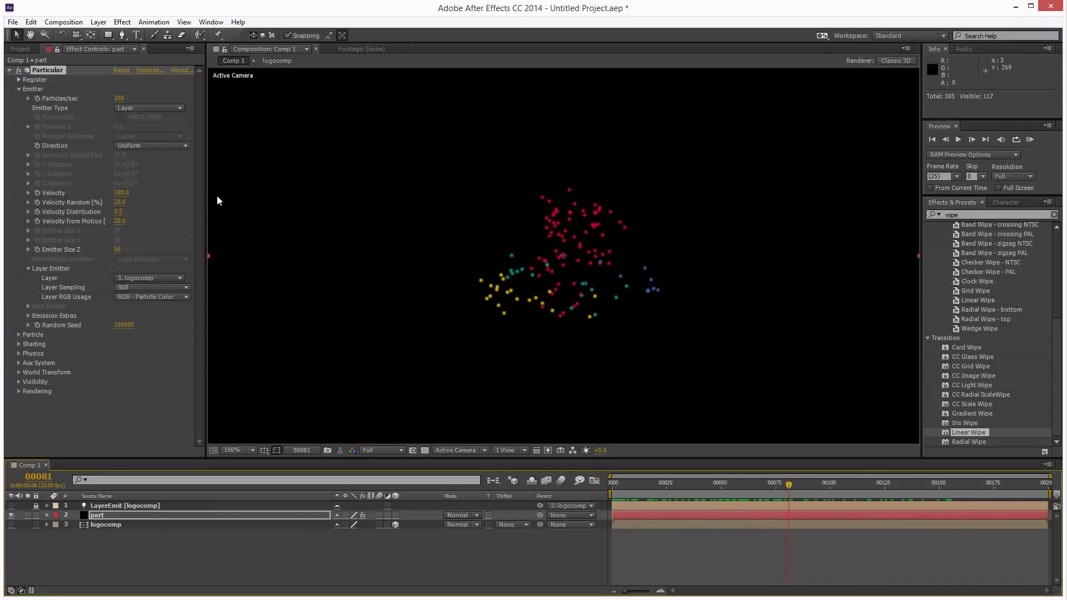
# Raise Particular's Particles/sec to 1500
pyautogui.moveTo(119, 97); pyautogui.dragTo(203, 99)
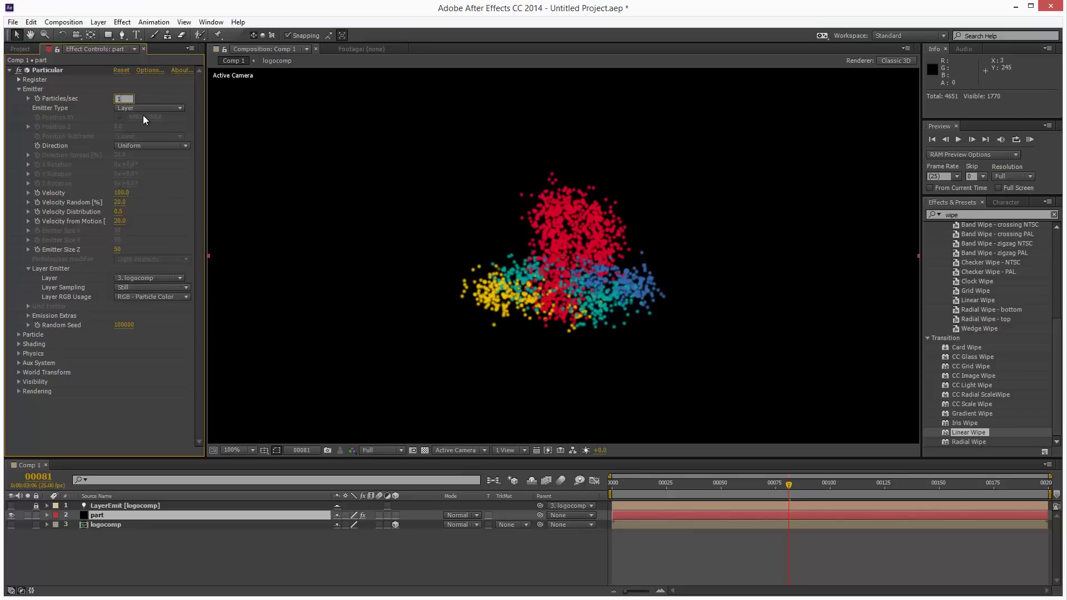
pyautogui.write('1500')
pyautogui.press('Return')
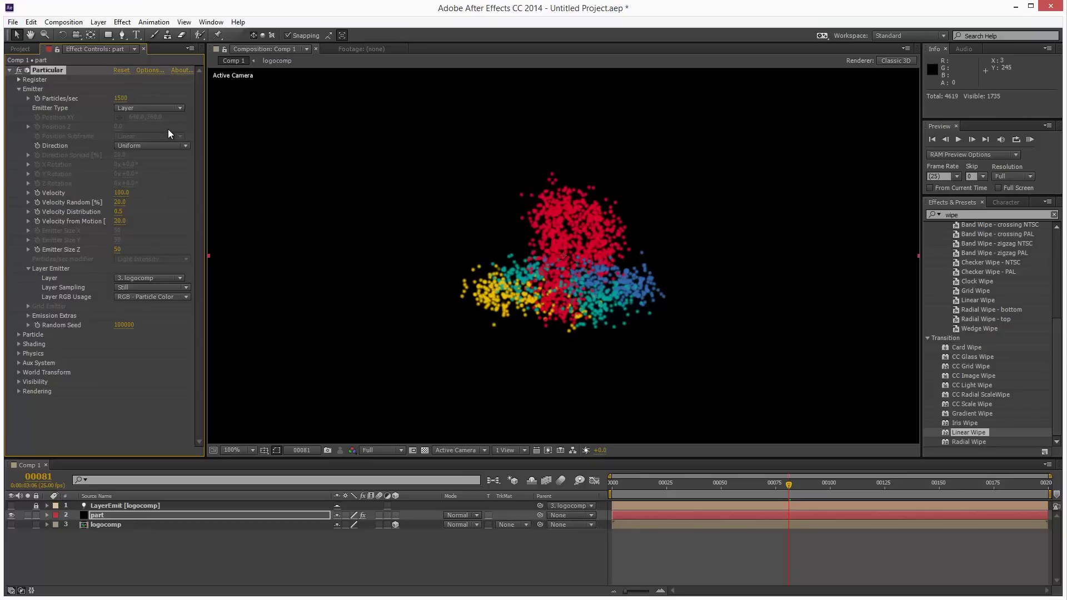
# Set Velocity, Velocity Random, Distribution and Velocity from Motion all to 0
pyautogui.click(119, 194)
pyautogui.write('0')
pyautogui.press('Tab')
pyautogui.write('0')
pyautogui.press('Tab')
pyautogui.write('0')
pyautogui.press('Tab')
pyautogui.write('0')
pyautogui.press('Return')
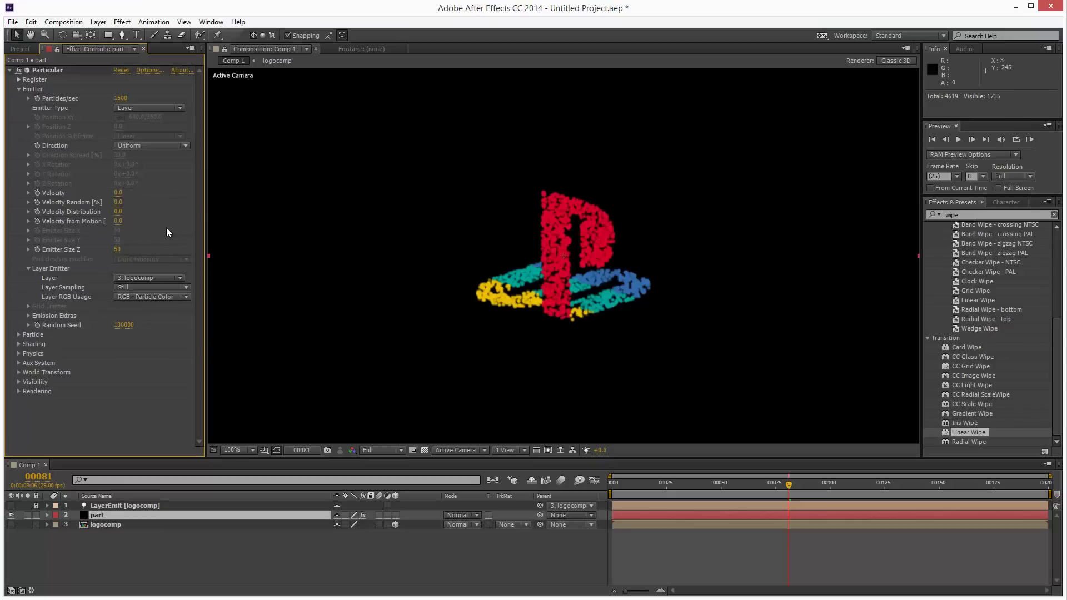
# Raise Emission Extras Pre Run to 100 so the logo is already formed
pyautogui.click(27, 317)
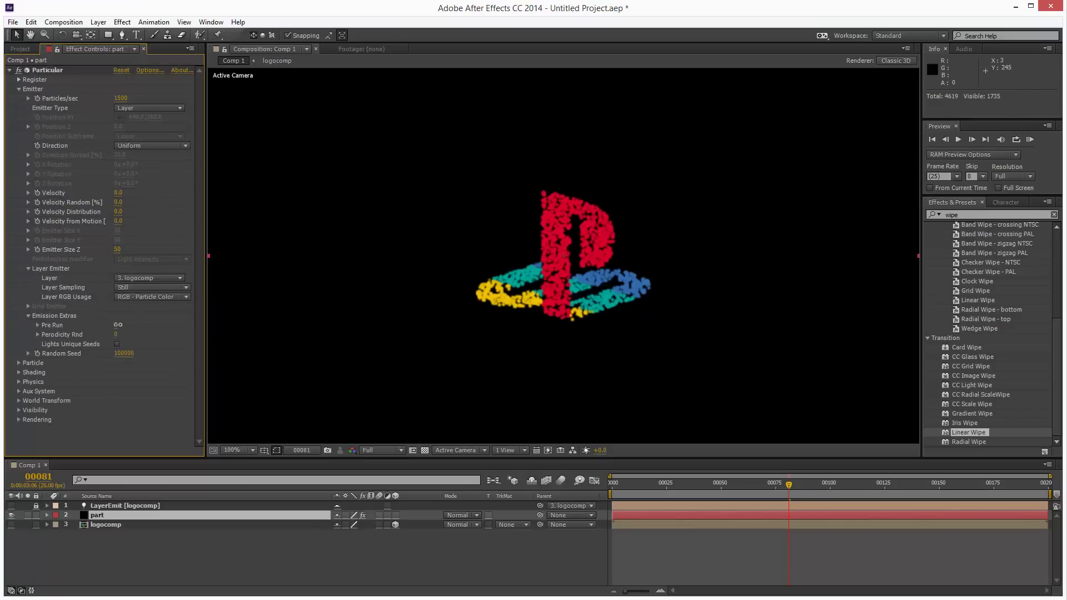
pyautogui.moveTo(118, 324); pyautogui.dragTo(152, 326)
pyautogui.moveTo(619, 493); pyautogui.dragTo(758, 493)
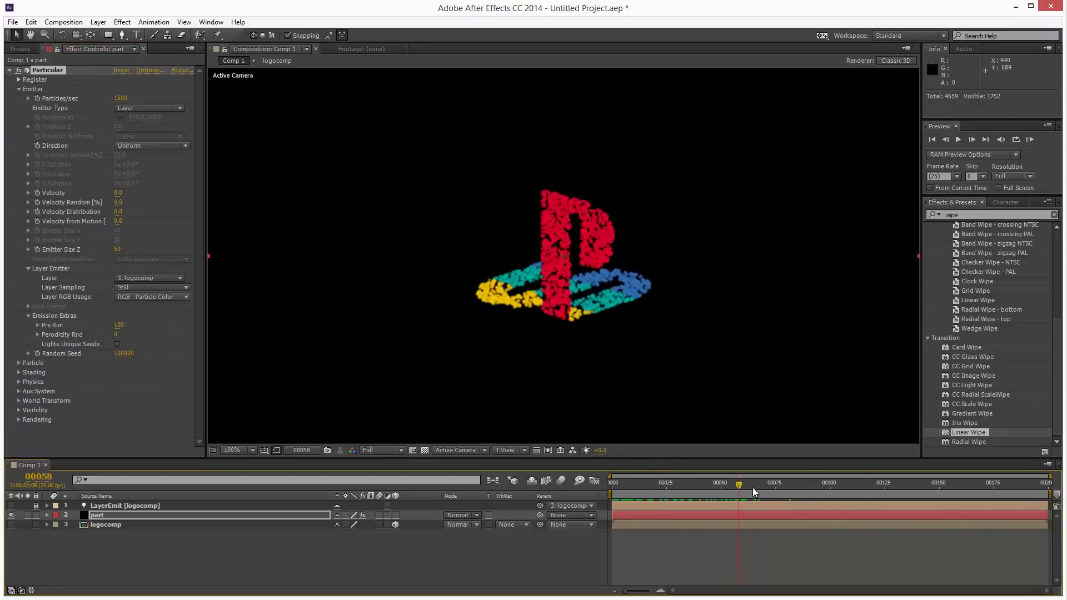
# Expand Physics > Air > Turbulence Field in Particular's settings
pyautogui.moveTo(864, 483); pyautogui.dragTo(942, 508)
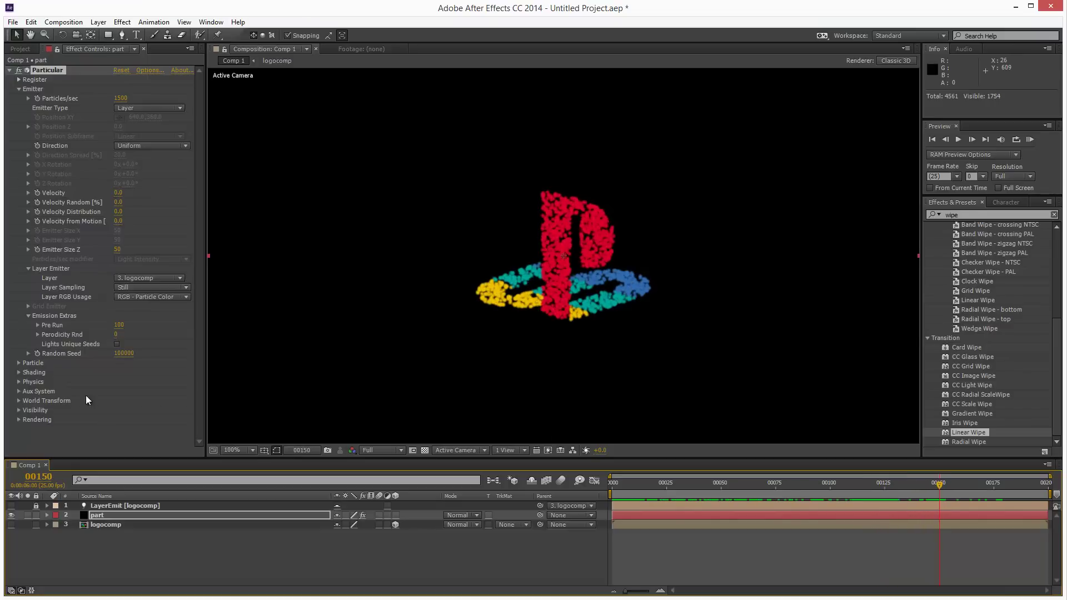
pyautogui.click(20, 382)
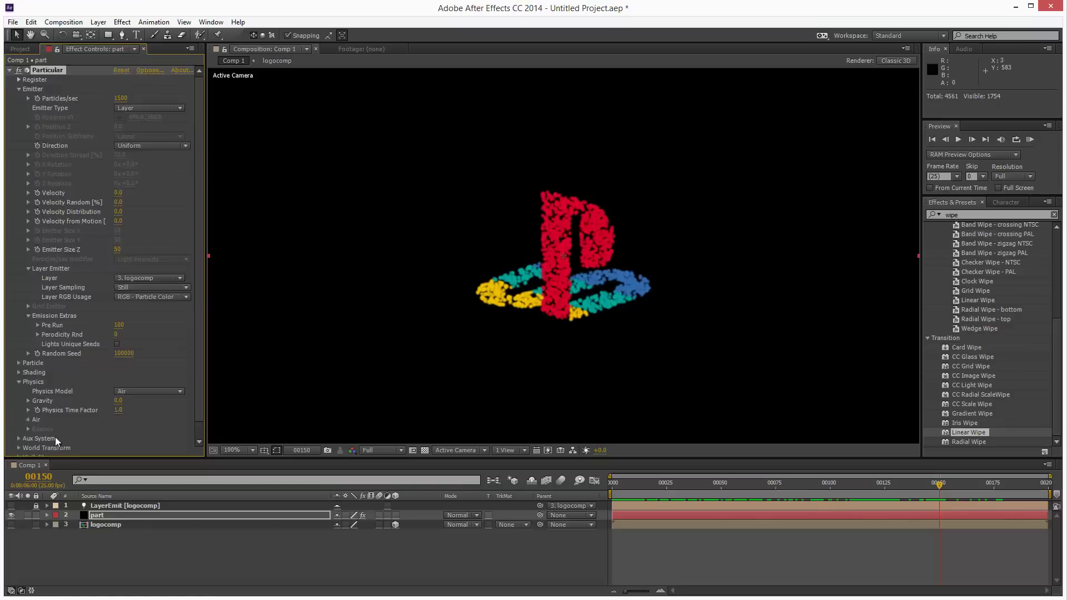
pyautogui.click(28, 420)
pyautogui.scroll(-5, 192, 318)
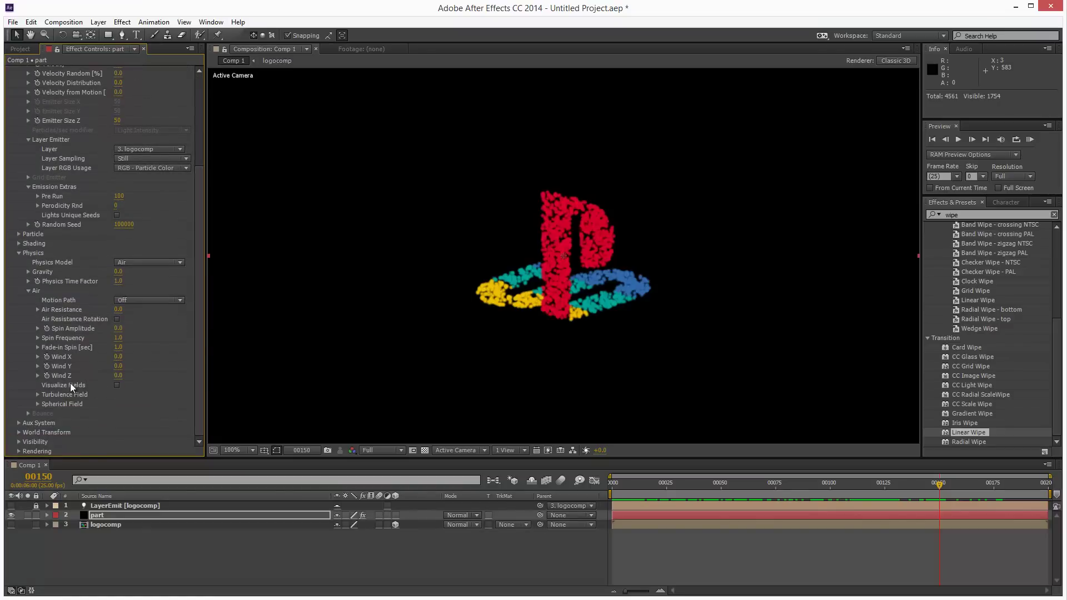
pyautogui.click(38, 395)
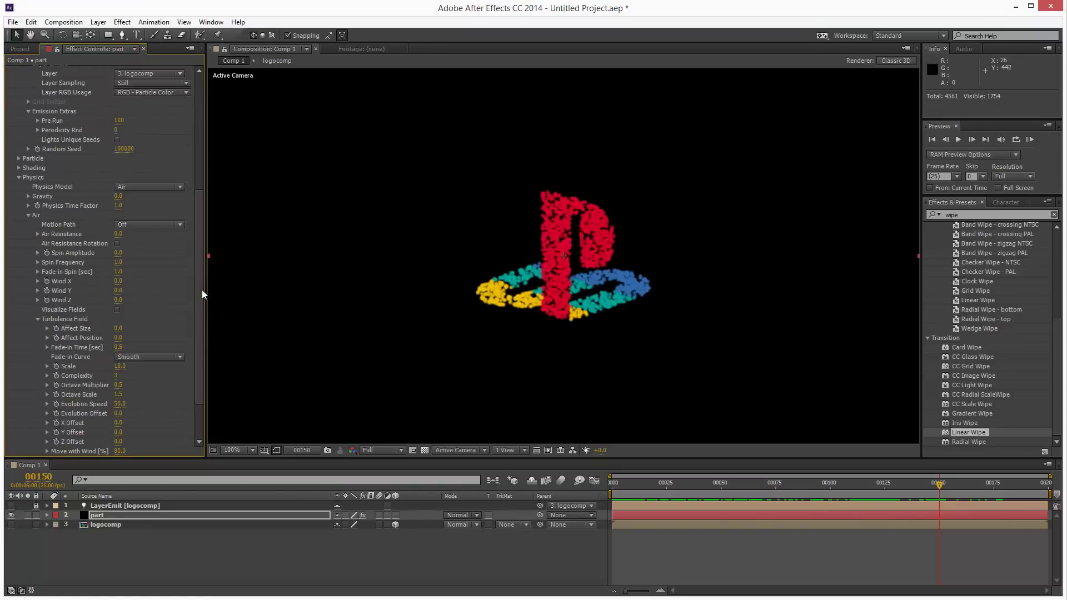
pyautogui.moveTo(202, 289); pyautogui.dragTo(195, 356)
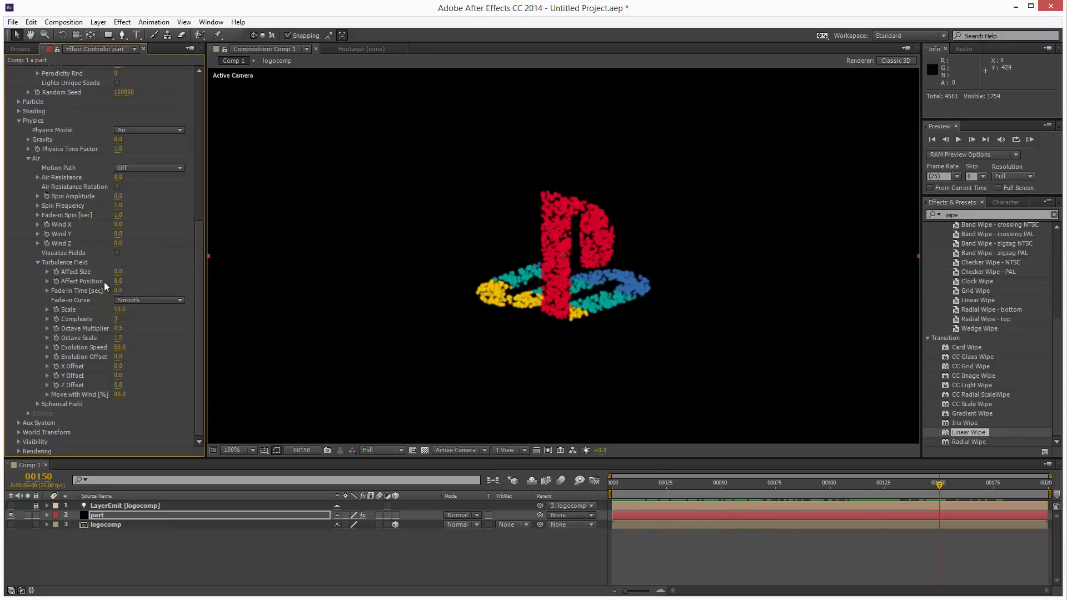
# Push Turbulence Affect Position up to 1218 to scatter the logo, then reset it to 0
pyautogui.moveTo(134, 282); pyautogui.dragTo(772, 234)
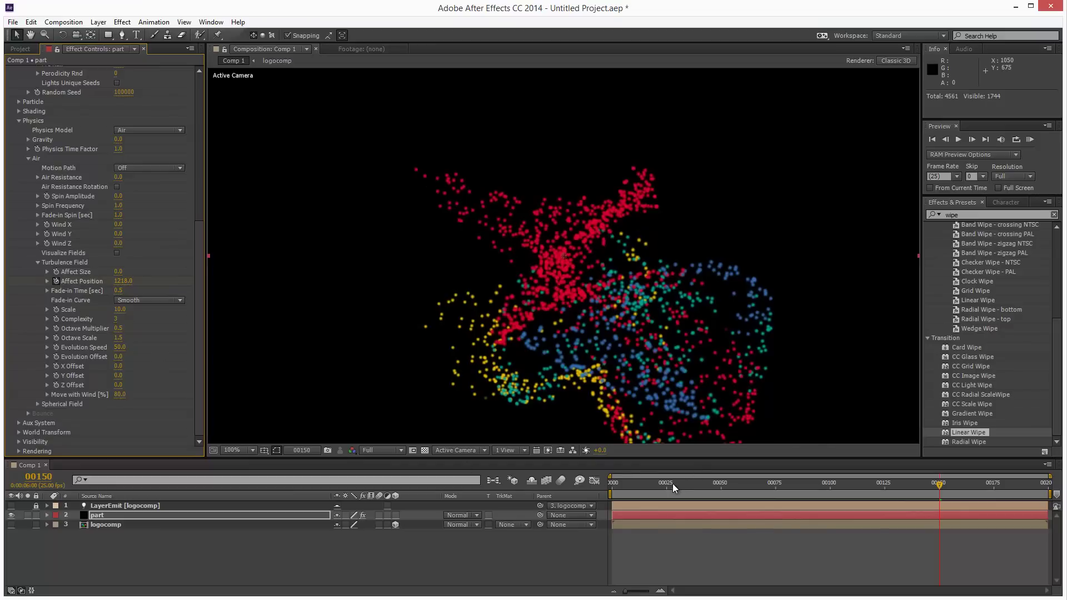
pyautogui.moveTo(672, 483)
pyautogui.mouseDown()
pyautogui.moveTo(623, 485)
pyautogui.moveTo(655, 487)
pyautogui.mouseUp()
pyautogui.click(133, 281)
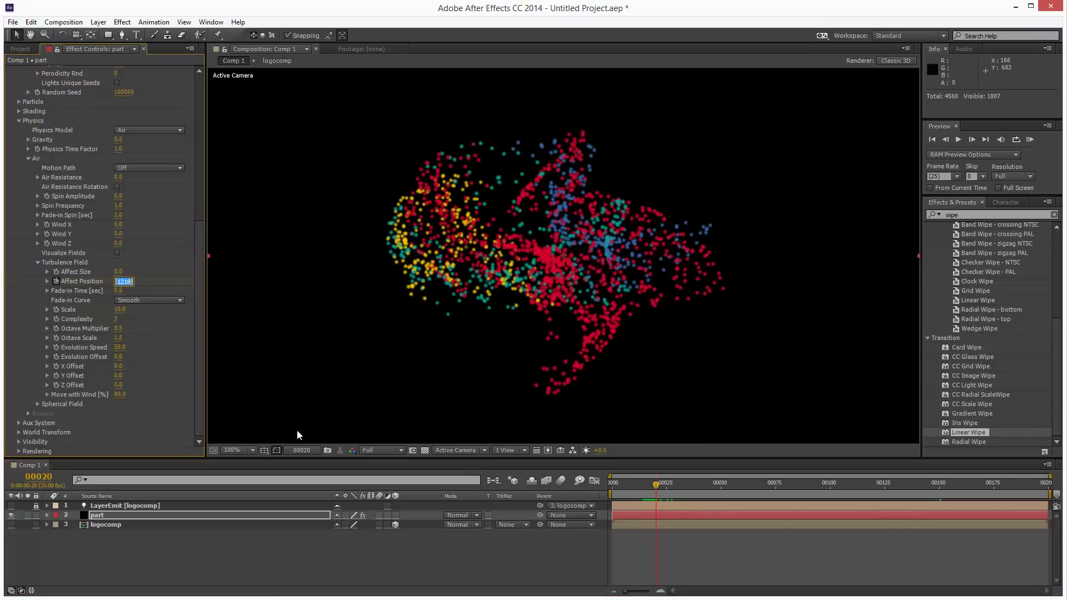
pyautogui.write('0')
pyautogui.press('Return')
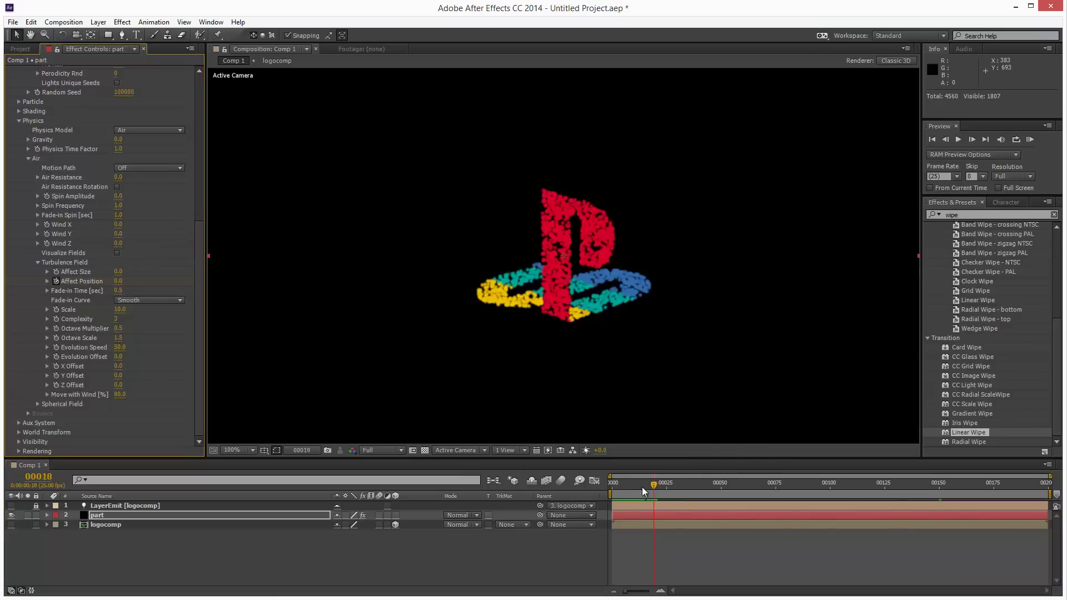
# Set the Turbulence Field Evolution Speed to 20
pyautogui.moveTo(642, 487); pyautogui.dragTo(799, 516)
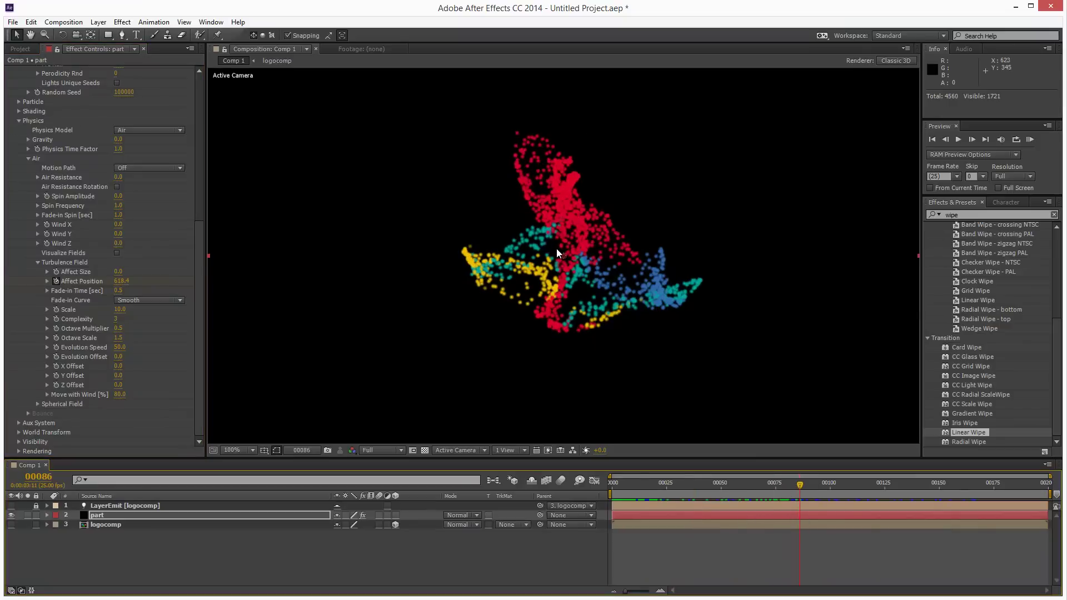
pyautogui.click(135, 367)
pyautogui.click(117, 350)
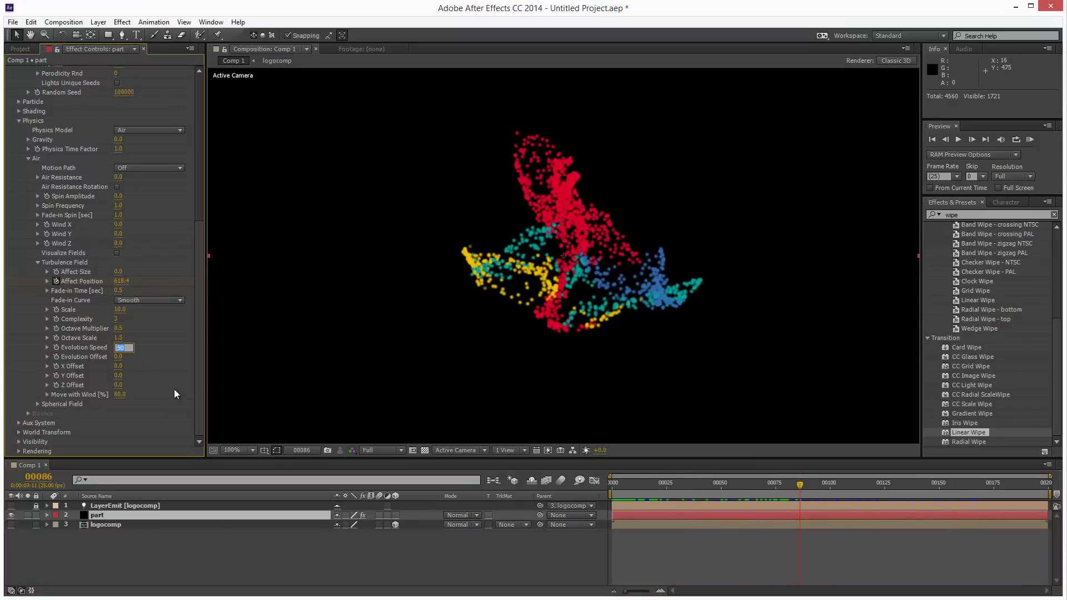
pyautogui.write('20')
pyautogui.press('Return')
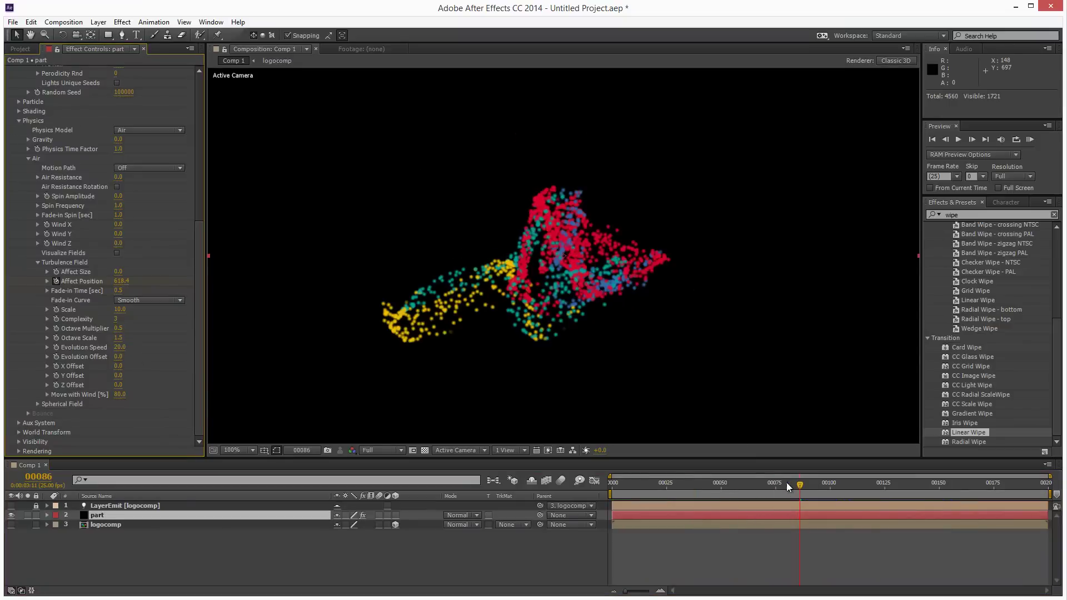
# Lower Particle Sphere Feather to 0 for hard-edged particles
pyautogui.moveTo(787, 485); pyautogui.dragTo(817, 491)
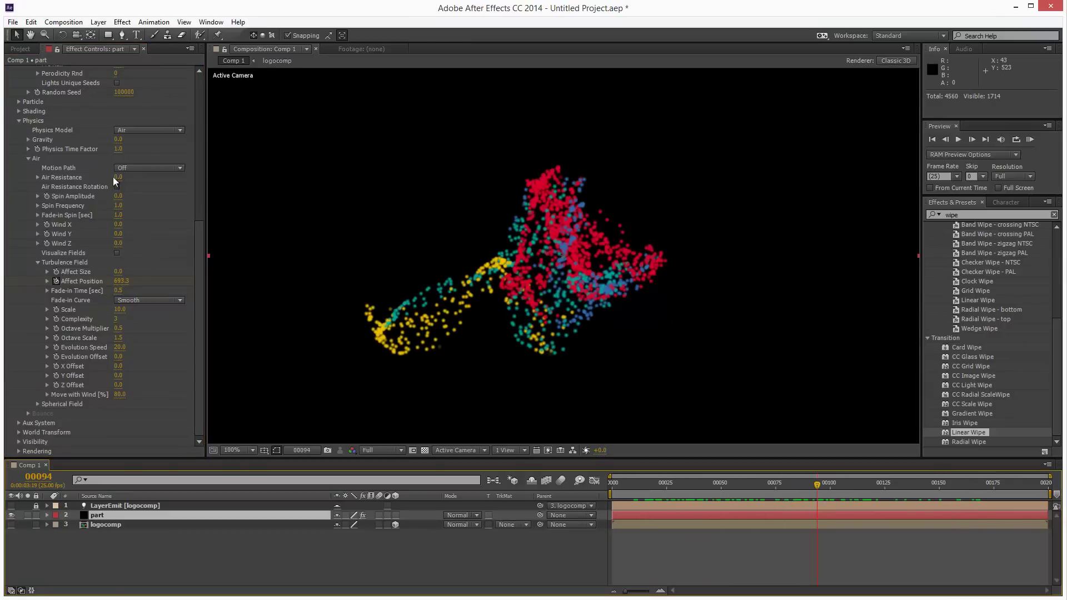
pyautogui.click(19, 102)
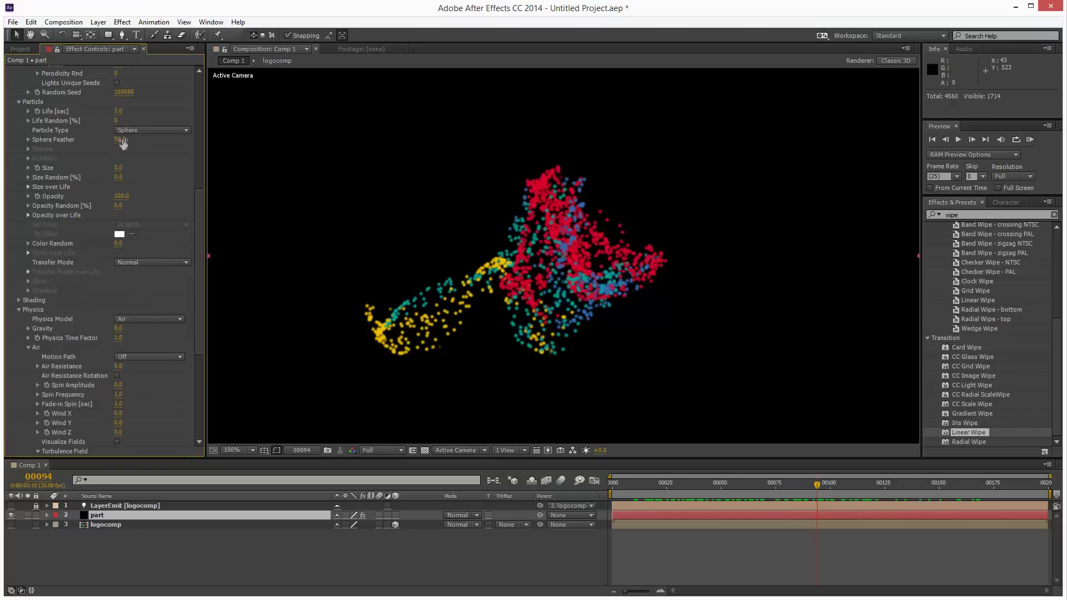
pyautogui.moveTo(123, 142); pyautogui.dragTo(72, 142)
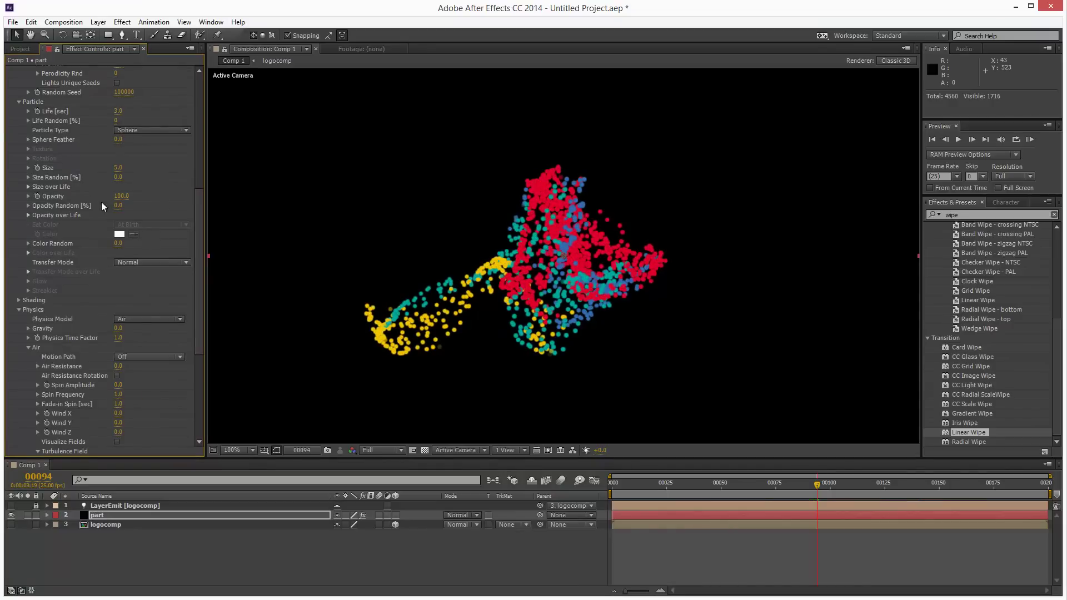
# Keyframe particle Size at frame 94, then set Size to 1.0 at frame 13
pyautogui.click(36, 168)
pyautogui.click(642, 485)
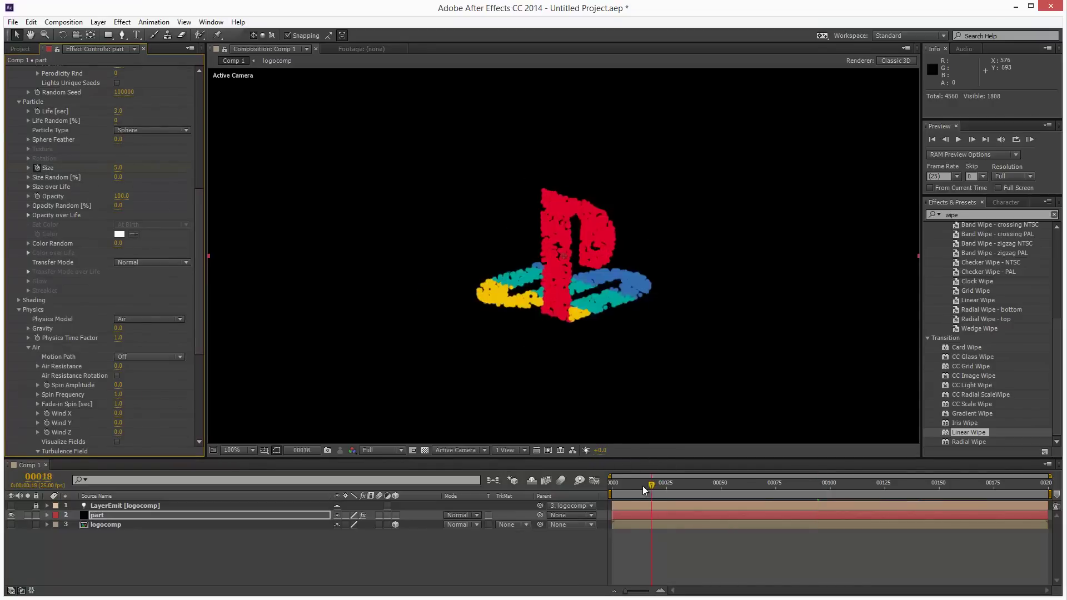
pyautogui.moveTo(116, 173); pyautogui.dragTo(108, 178)
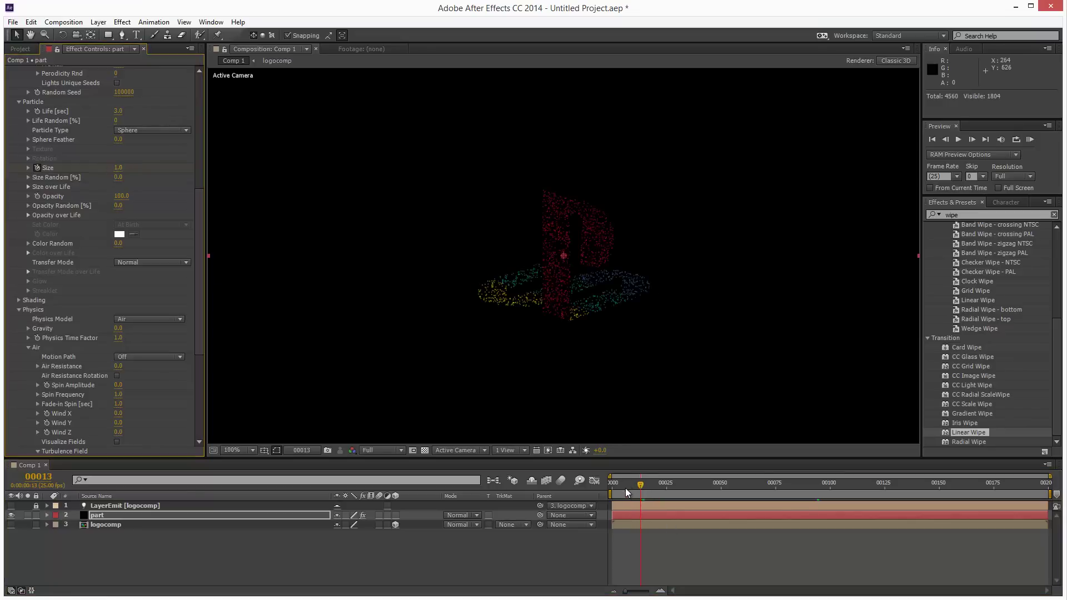
pyautogui.moveTo(625, 487); pyautogui.dragTo(819, 495)
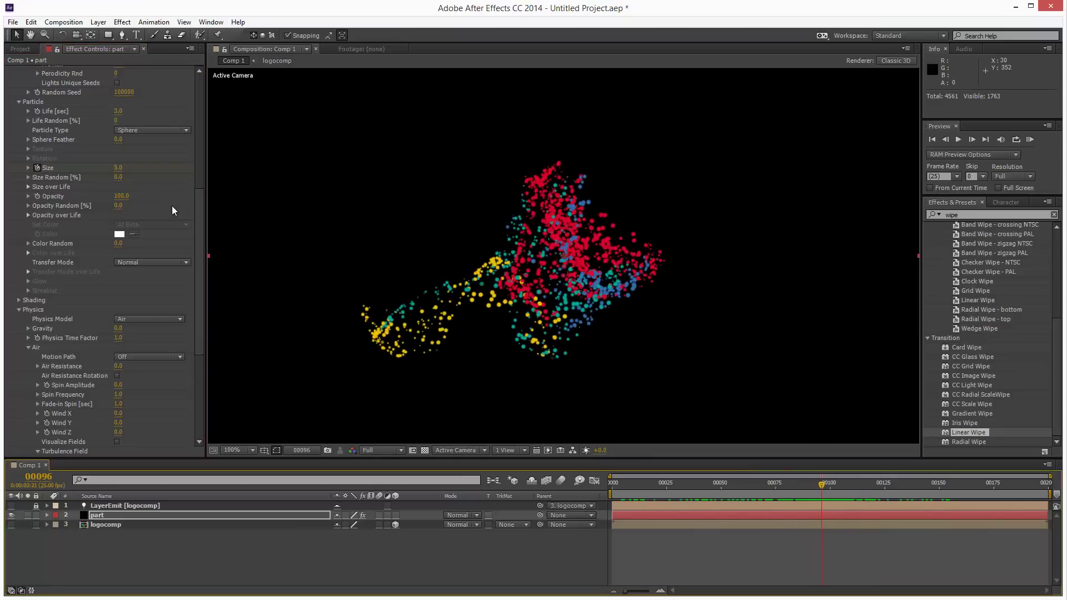
# Set the Emitter Size Z to 1
pyautogui.moveTo(199, 206); pyautogui.dragTo(205, 94)
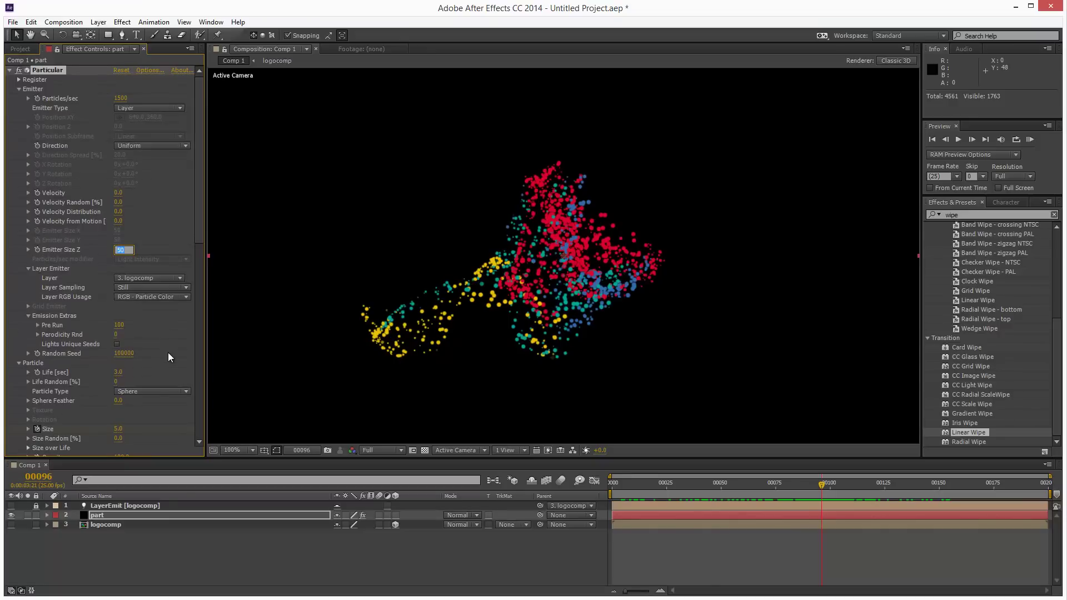
pyautogui.write('1')
pyautogui.moveTo(821, 495); pyautogui.dragTo(769, 495)
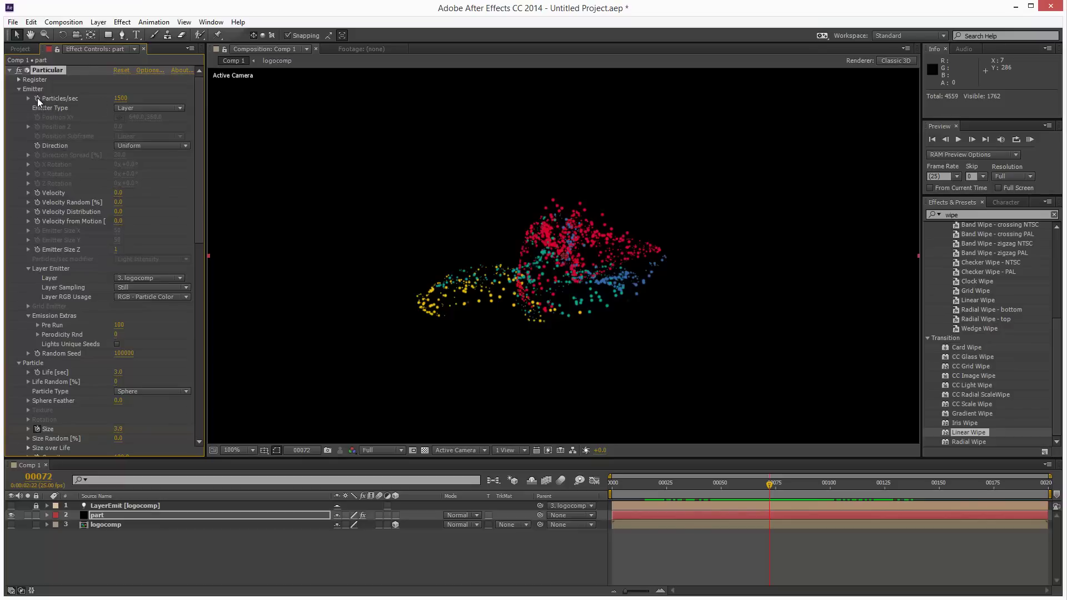
# Keyframe Particles/sec to 0 at frame 72 and 12000 at frame 7
pyautogui.click(121, 98)
pyautogui.write('0')
pyautogui.press('Return')
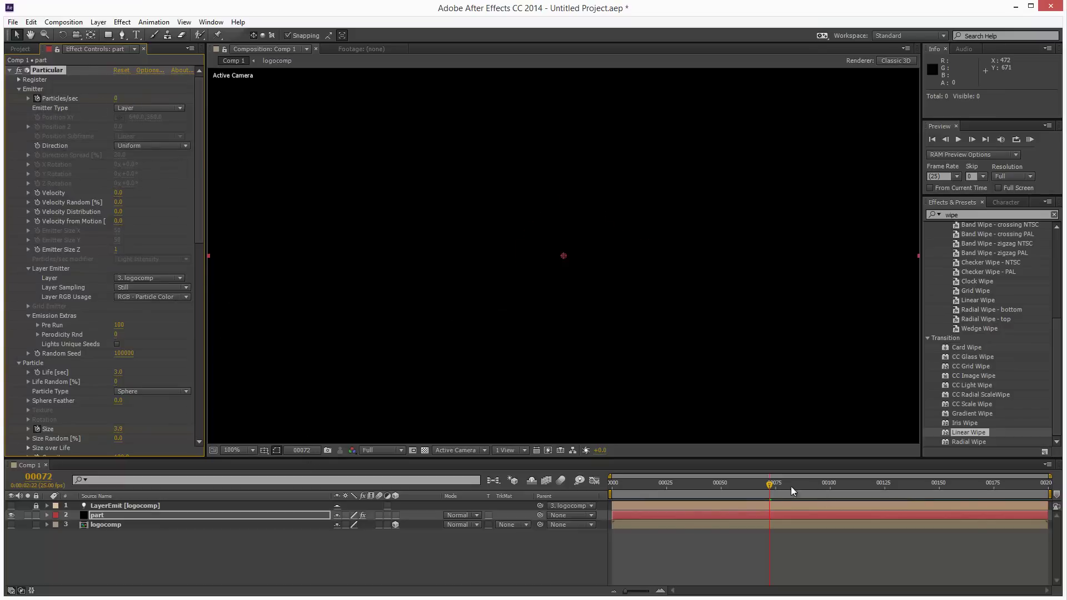
pyautogui.moveTo(772, 488); pyautogui.dragTo(628, 488)
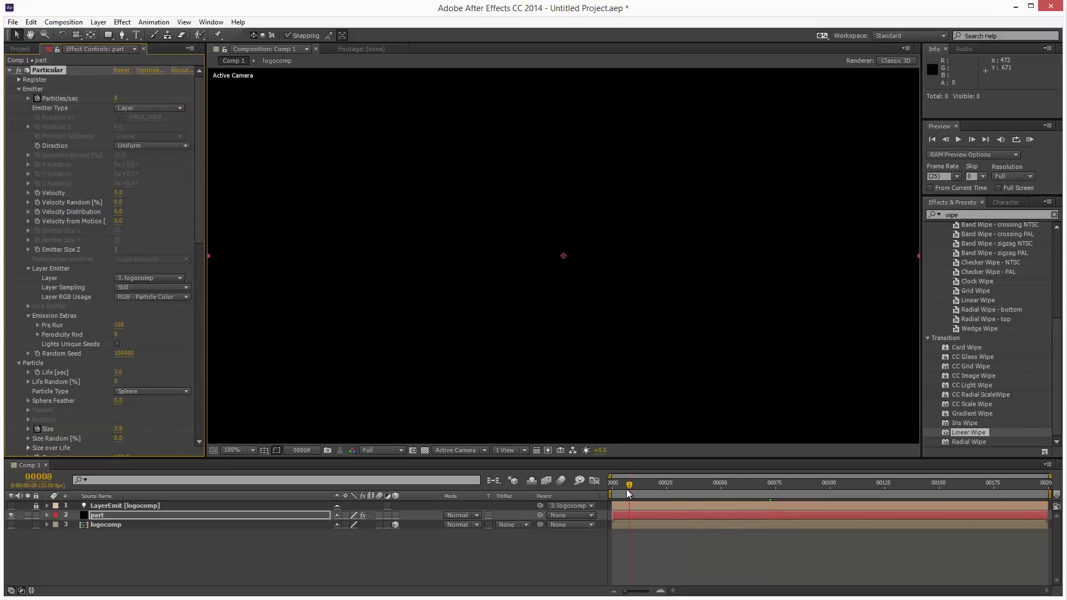
pyautogui.click(117, 98)
pyautogui.write('12000')
pyautogui.press('Return')
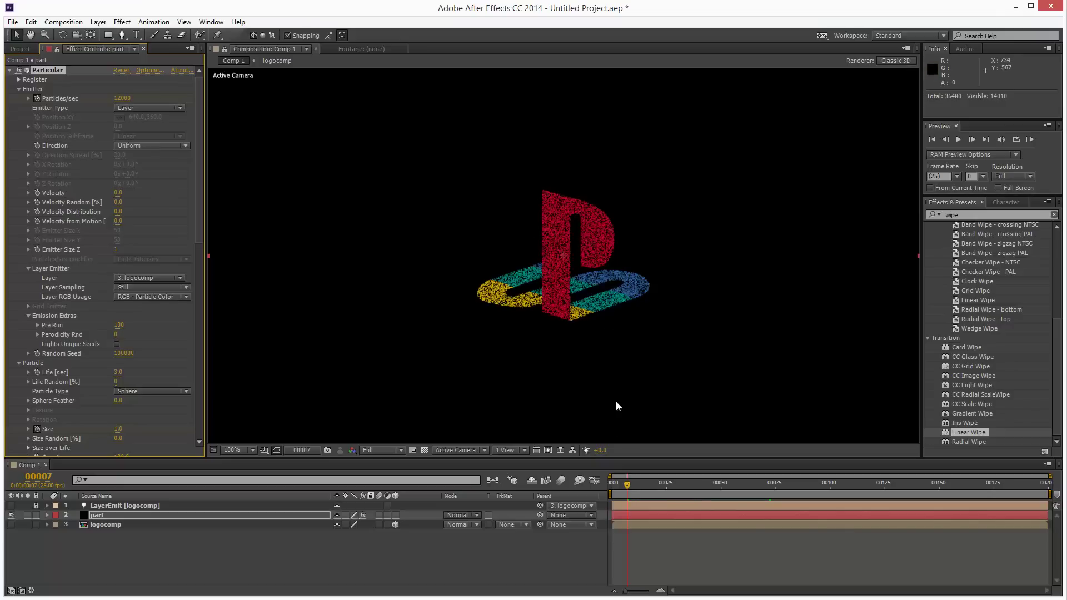
pyautogui.moveTo(626, 484); pyautogui.dragTo(811, 501)
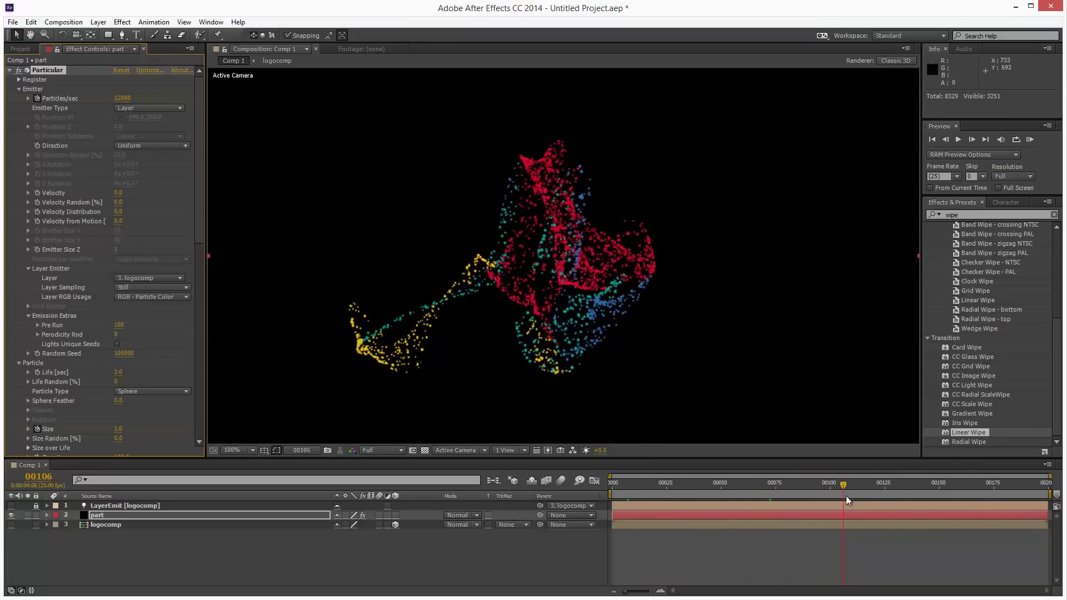
# Switch Fast Previews to Adaptive Resolution while scrubbing the particle animation
pyautogui.moveTo(846, 500); pyautogui.dragTo(771, 504)
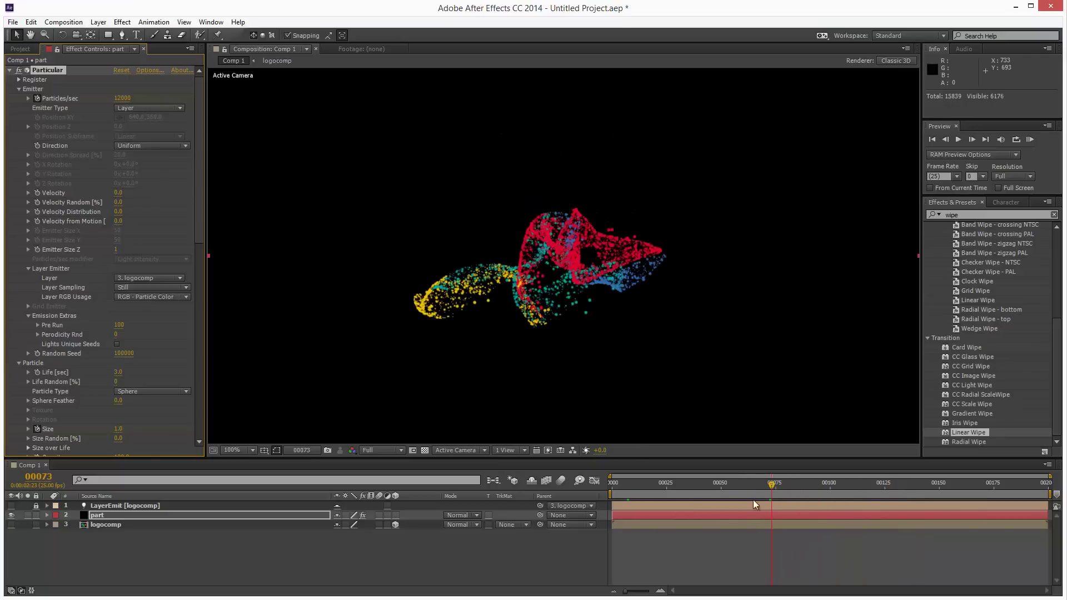
pyautogui.click(547, 450)
pyautogui.click(562, 476)
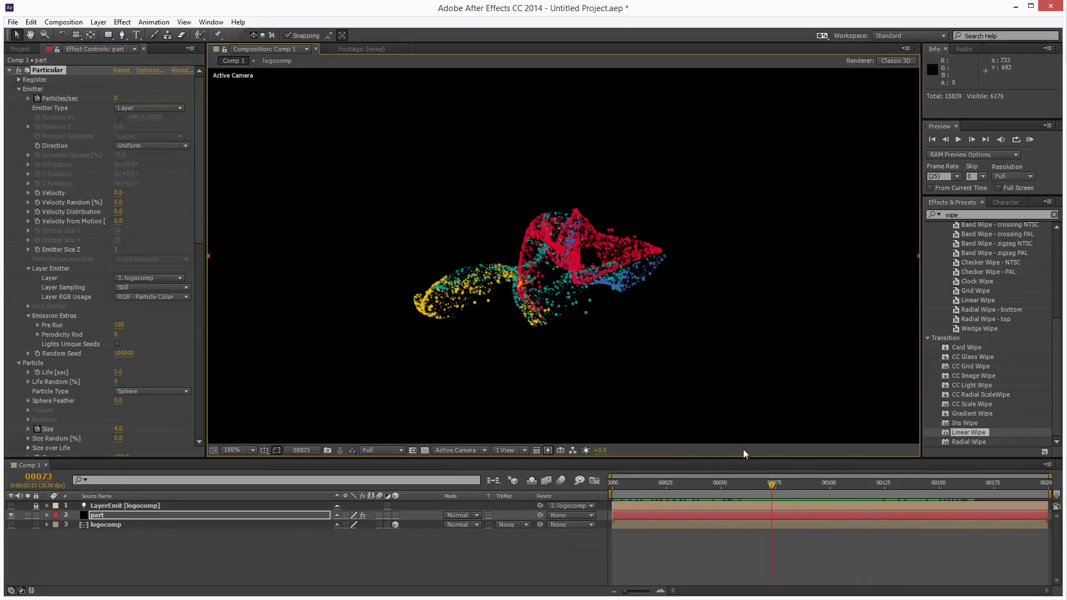
pyautogui.moveTo(718, 494); pyautogui.dragTo(764, 500)
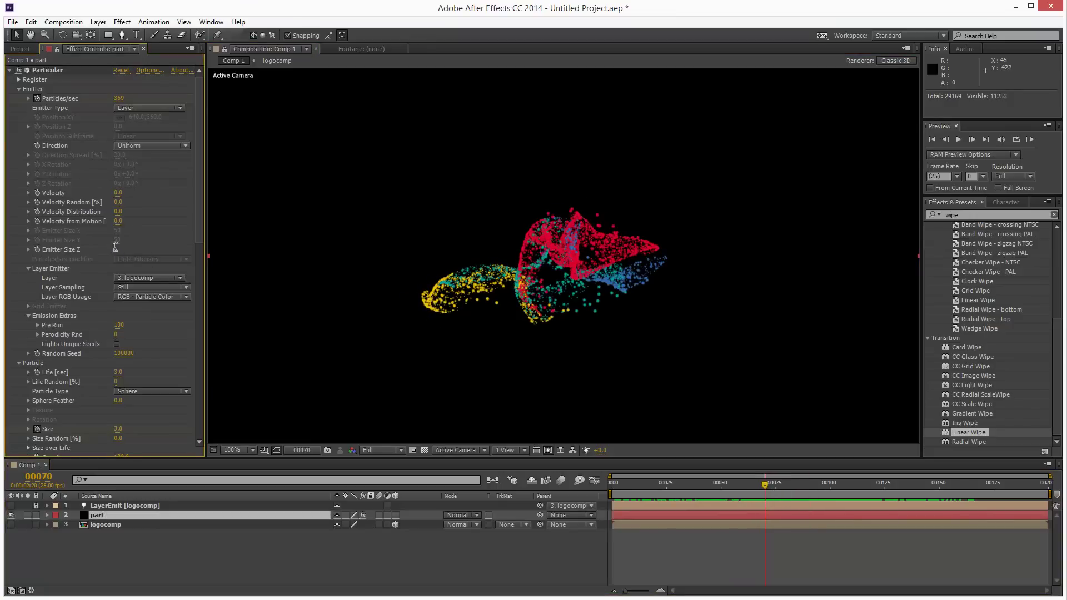
# Set Emitter Size Z to 0 and preview the flat emitter's particles
pyautogui.click(118, 250)
pyautogui.write('0')
pyautogui.press('Return')
pyautogui.moveTo(787, 502); pyautogui.dragTo(828, 485)
# Set particle Life to 5 seconds and preview the denser re-forming logo
pyautogui.moveTo(203, 246); pyautogui.dragTo(194, 295)
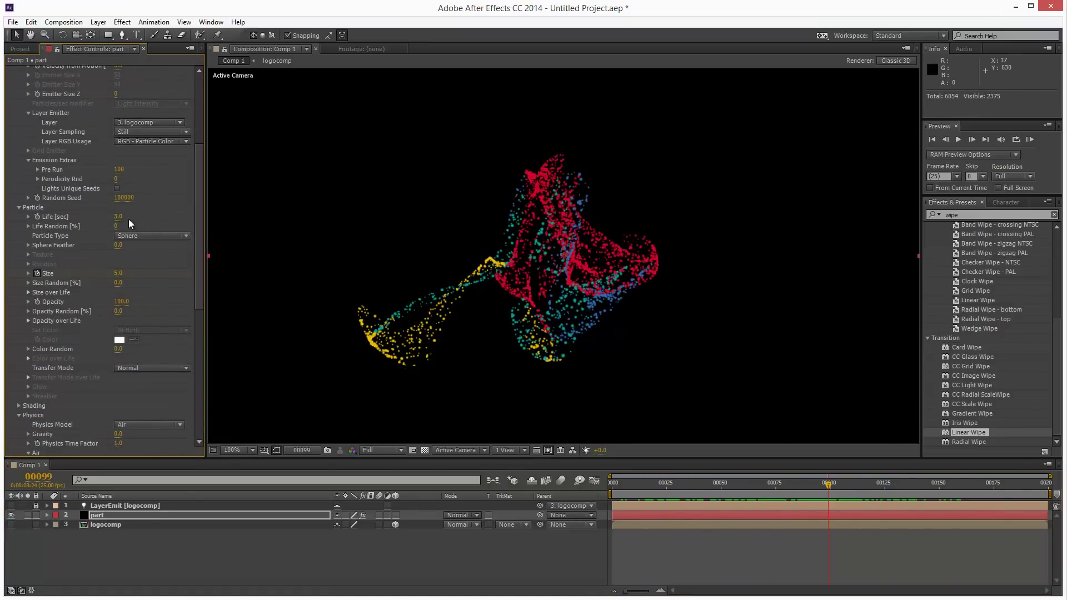
pyautogui.write('5')
pyautogui.press('Return')
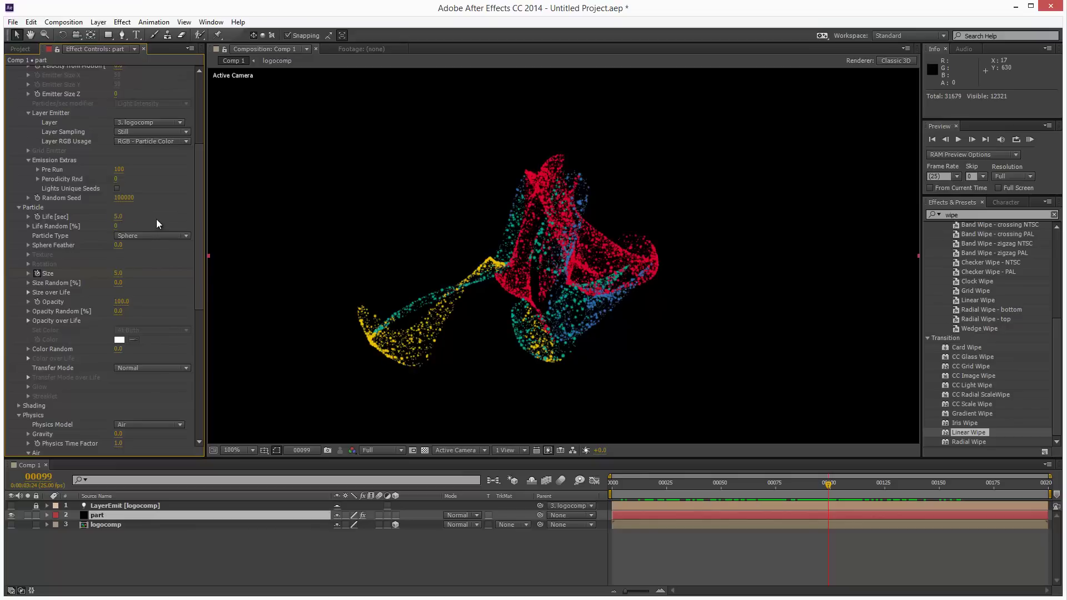
pyautogui.moveTo(856, 491); pyautogui.dragTo(639, 503)
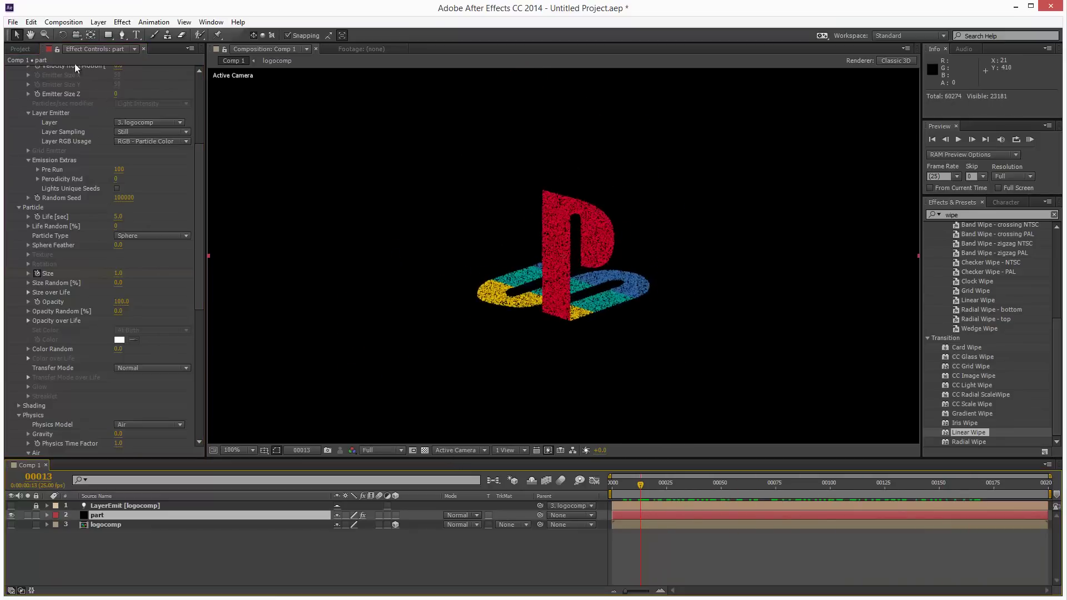
# Rename Comp 1 to 'logoform' in Composition Settings
pyautogui.click(29, 50)
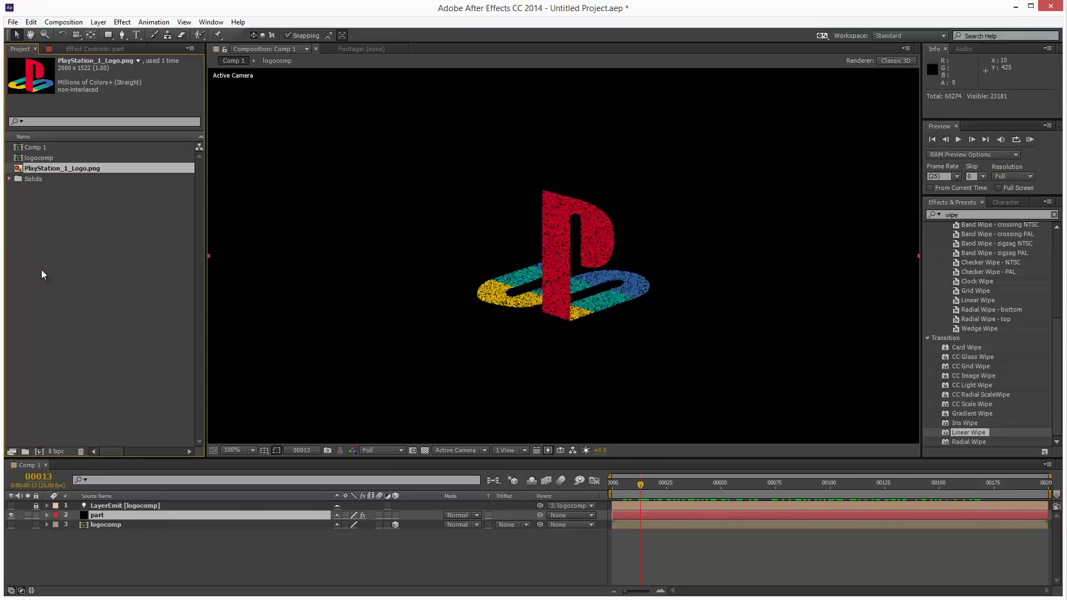
pyautogui.click(41, 148)
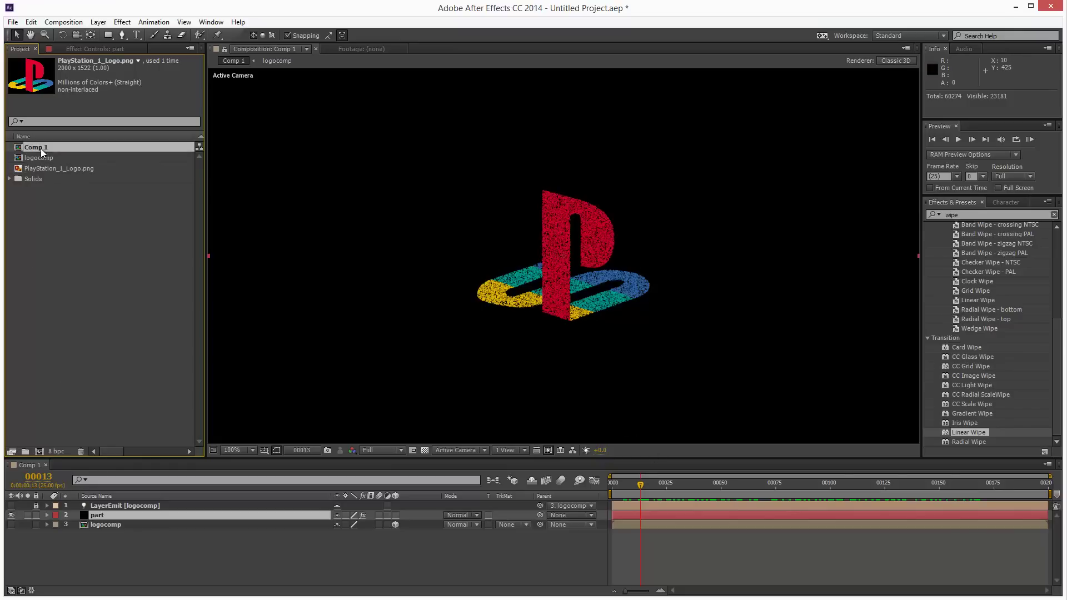
pyautogui.rightClick(32, 465)
pyautogui.click(138, 272)
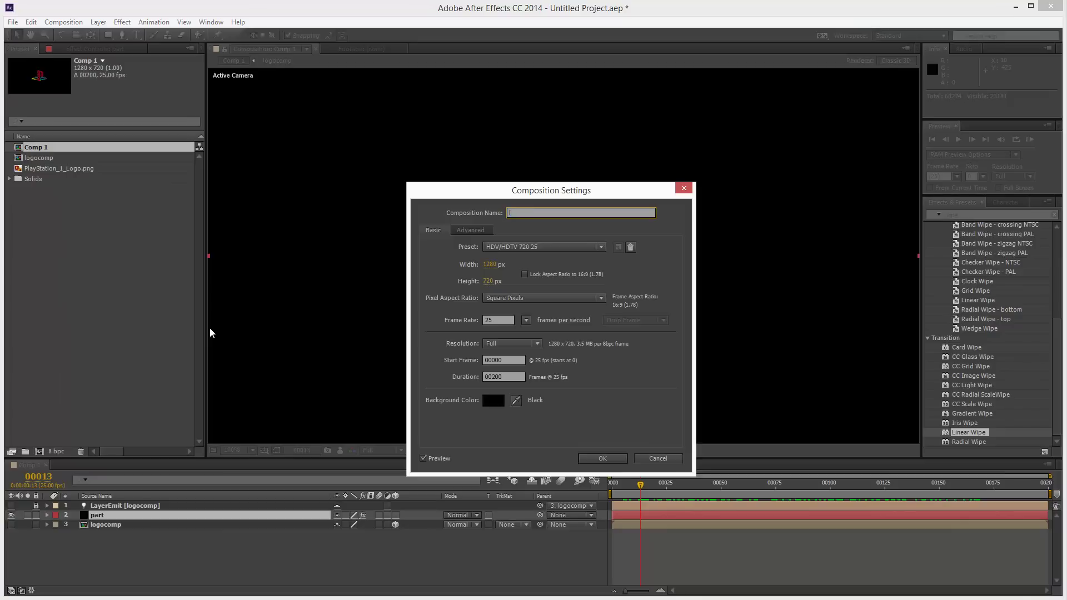
pyautogui.write('logoform')
pyautogui.click(601, 458)
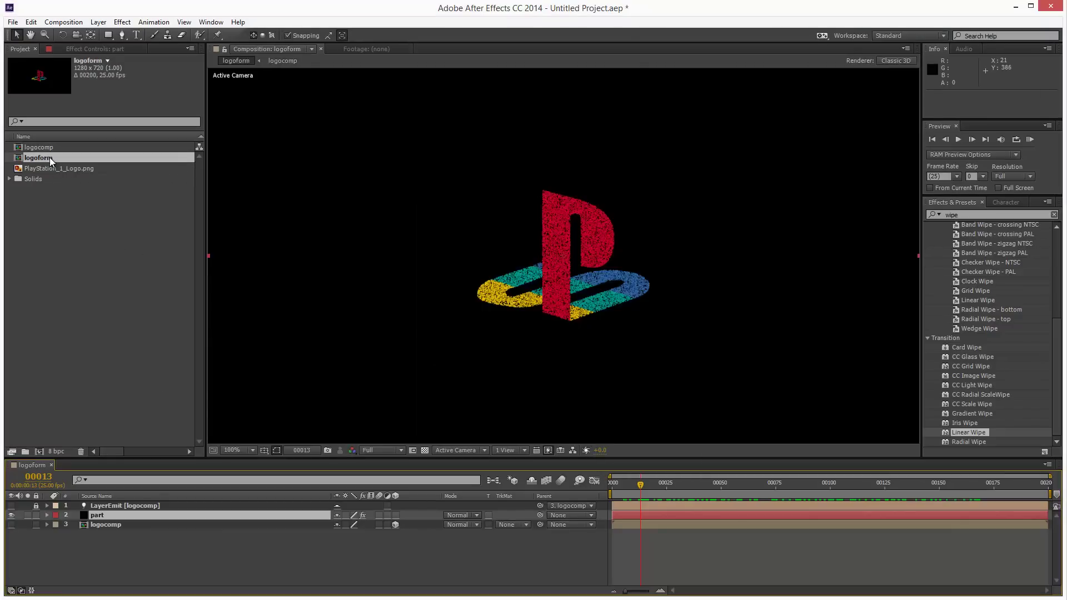
# Duplicate logoform and rename the copy 'logobasic' in its Composition Settings
pyautogui.click(48, 158)
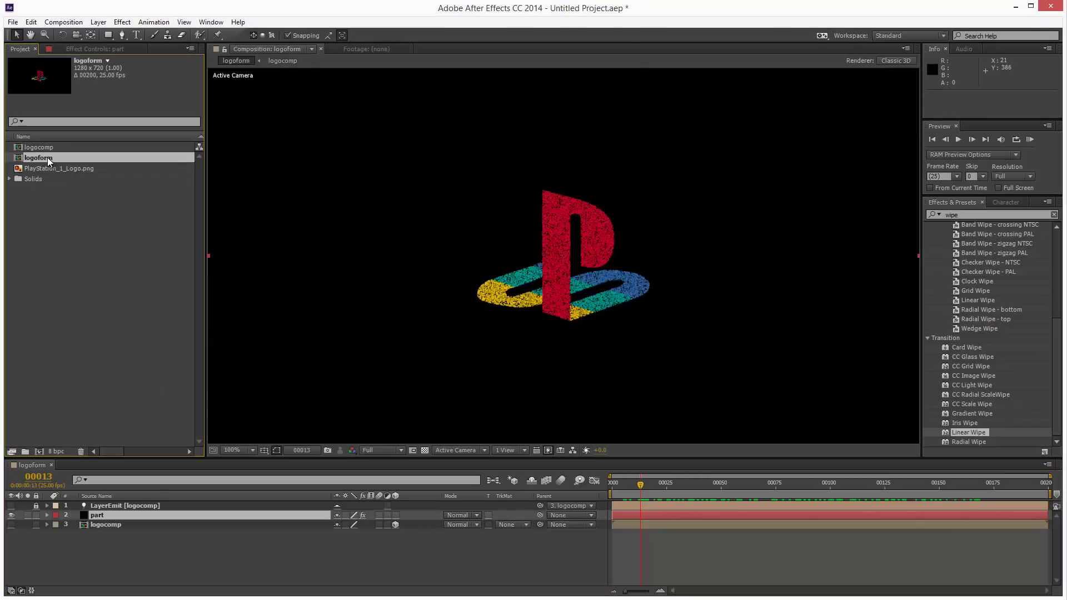
pyautogui.hotkey('ctrl', 'd')
pyautogui.doubleClick(50, 168)
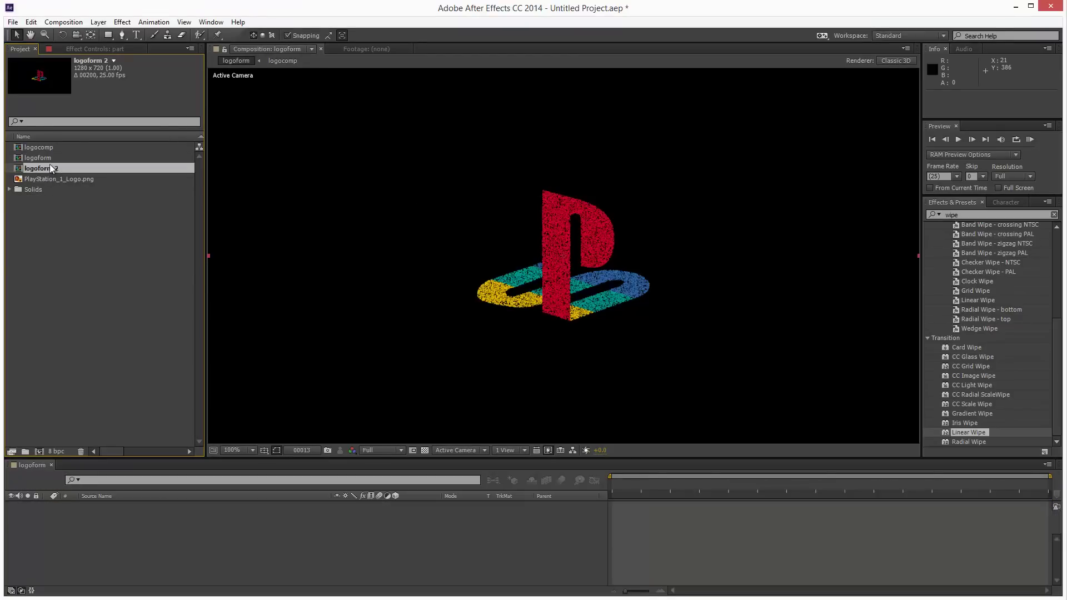
pyautogui.rightClick(107, 465)
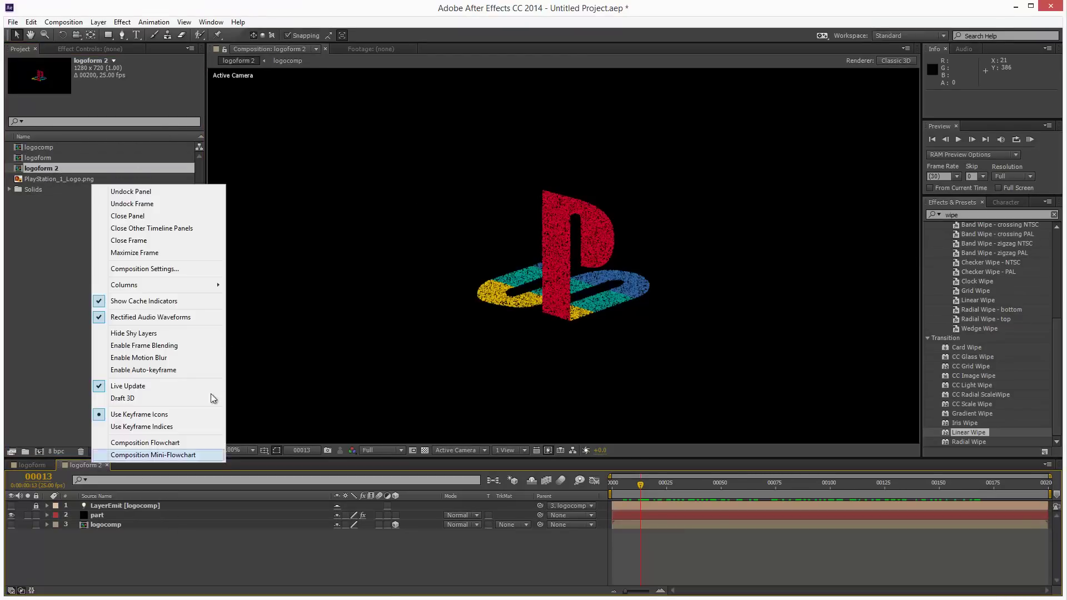
pyautogui.click(200, 270)
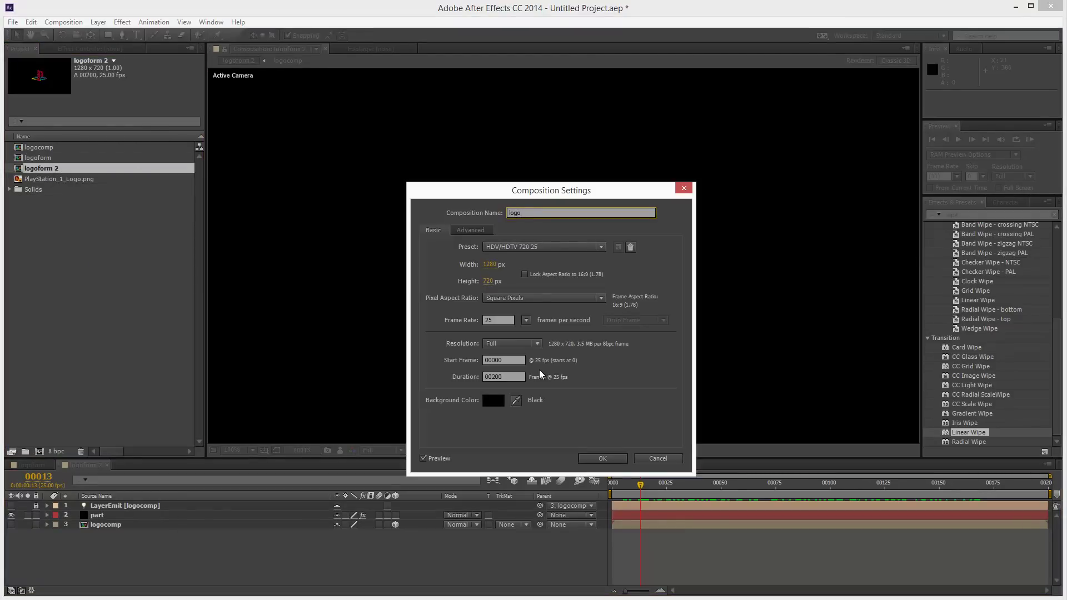
pyautogui.click(606, 457)
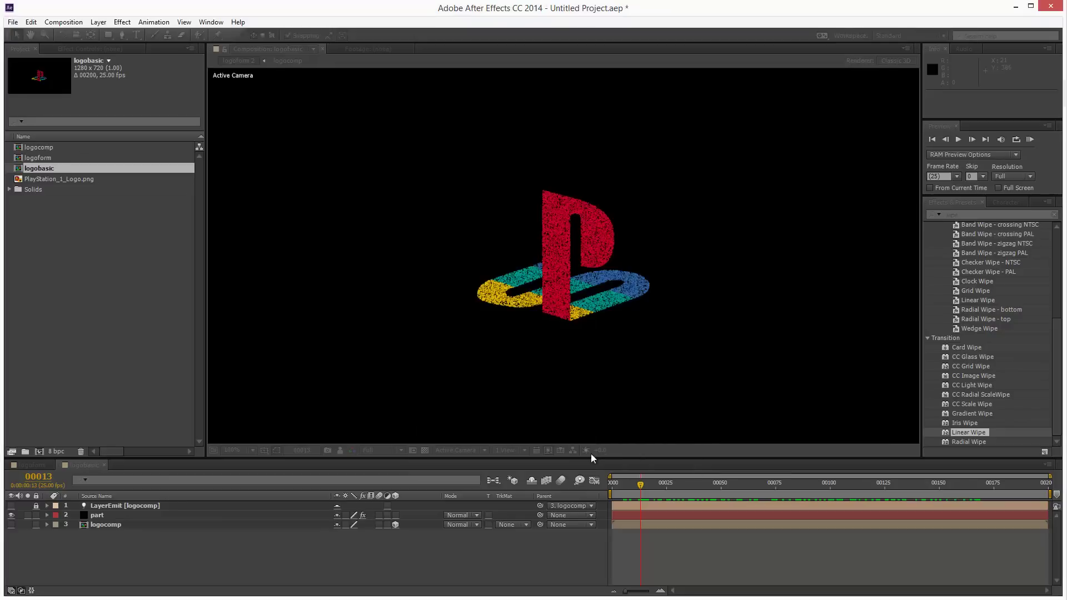
# In logobasic, hide the part particle layer and show the solid logocomp layer
pyautogui.click(11, 515)
pyautogui.click(11, 524)
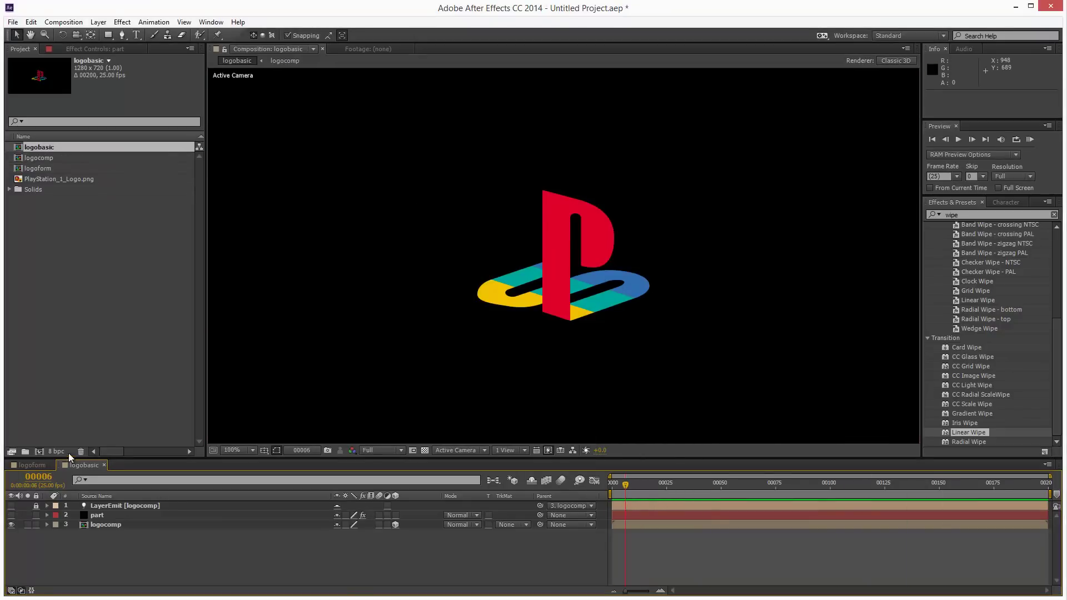
pyautogui.click(47, 465)
pyautogui.moveTo(666, 481); pyautogui.dragTo(625, 484)
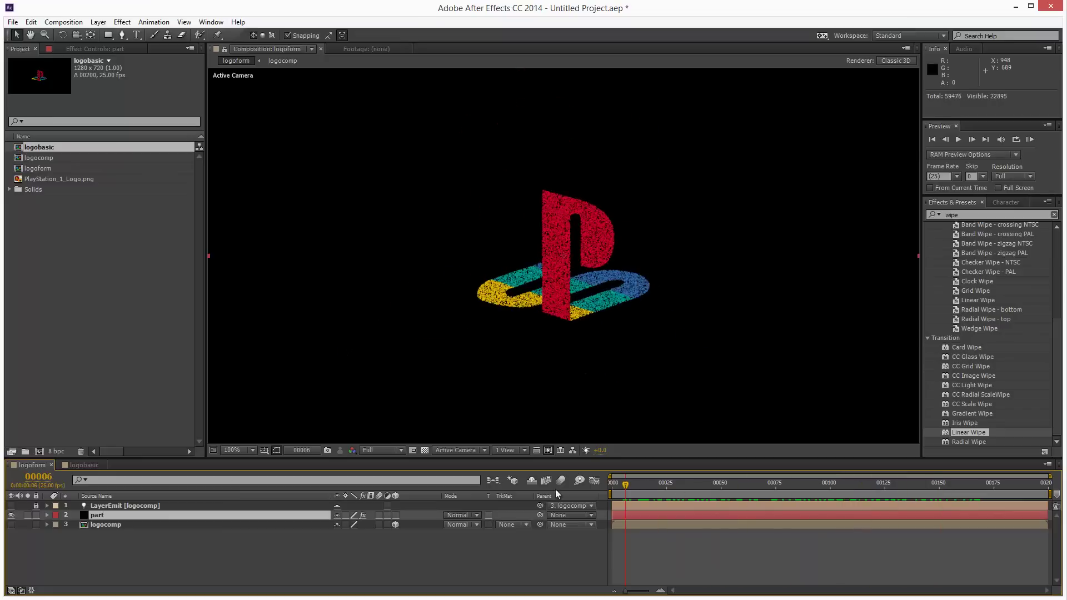
pyautogui.click(76, 465)
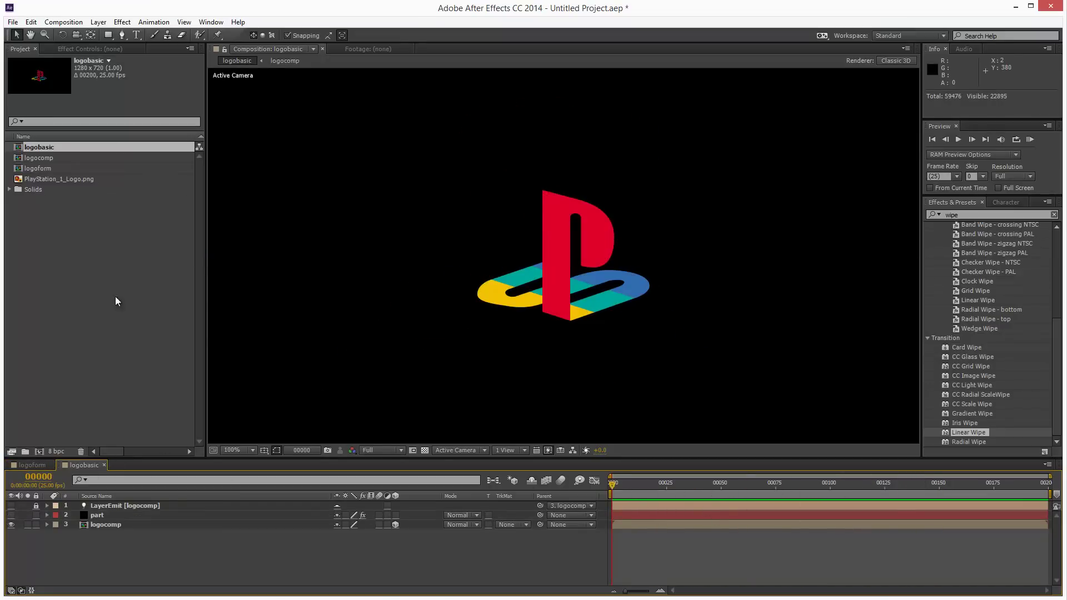
# Nest logobasic in a new composition and rename it 'finalcomp'
pyautogui.click(45, 159)
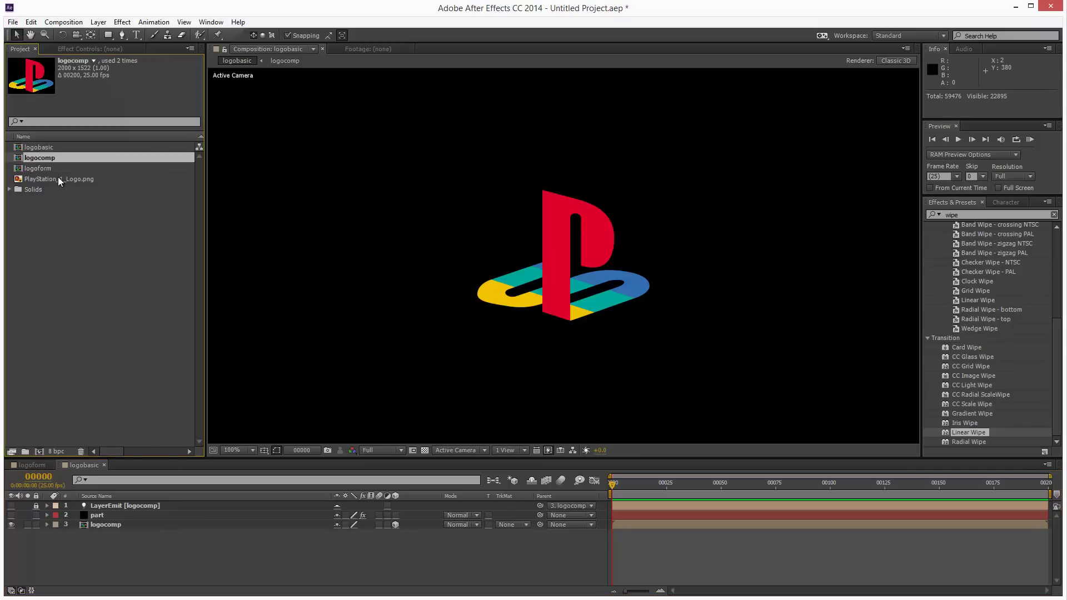
pyautogui.click(35, 226)
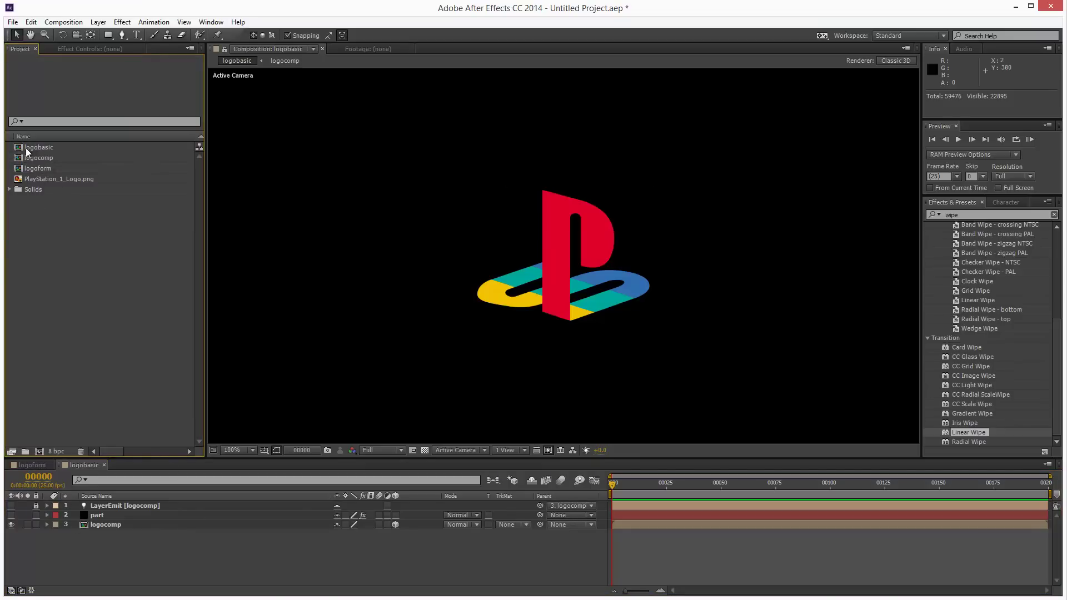
pyautogui.moveTo(49, 145); pyautogui.dragTo(39, 450)
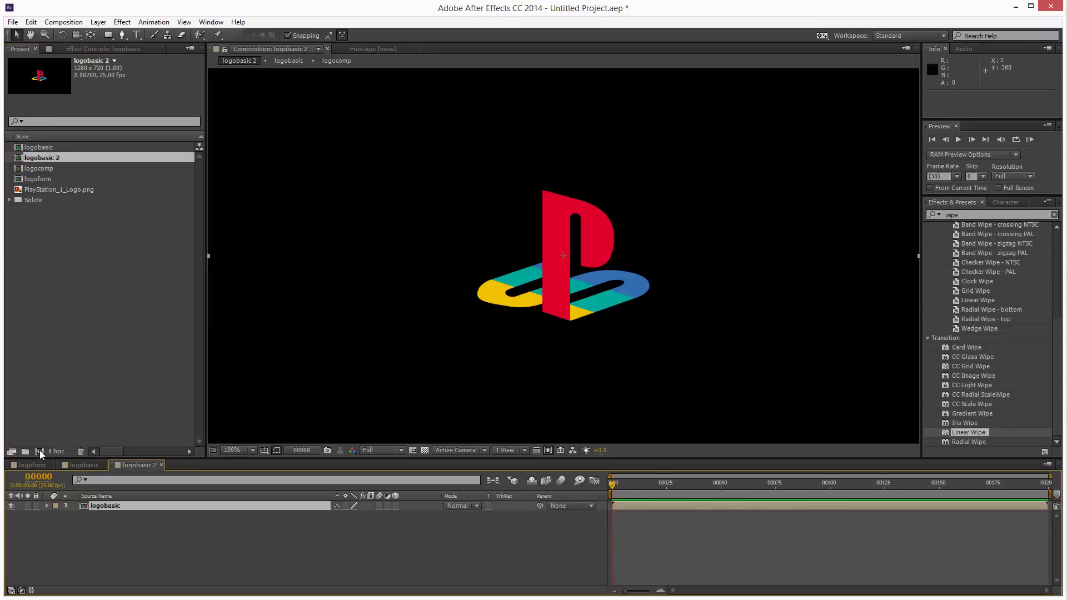
pyautogui.rightClick(136, 472)
pyautogui.click(264, 275)
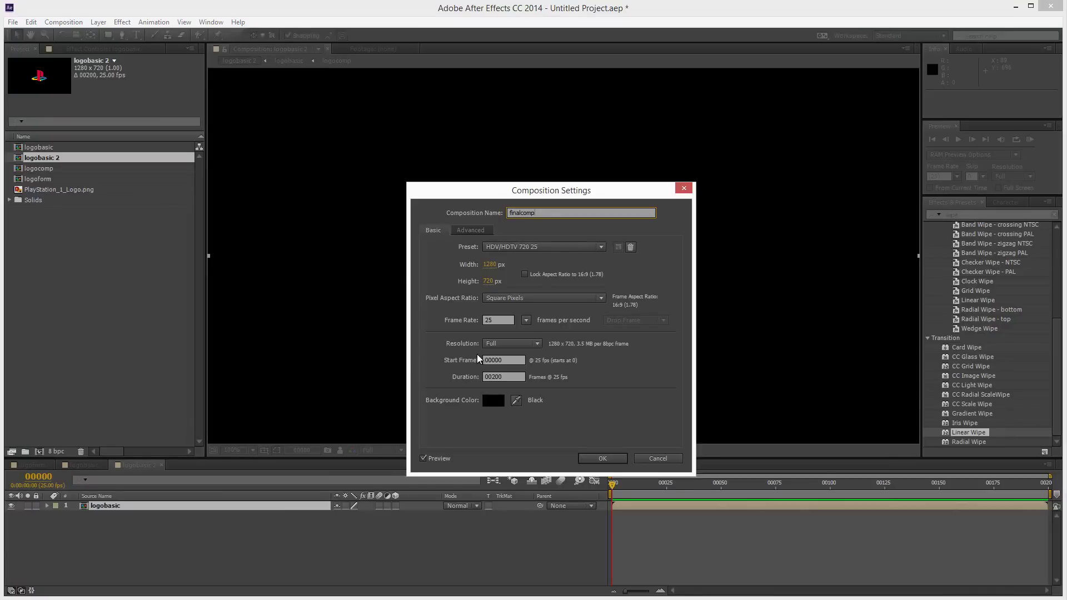
pyautogui.click(616, 459)
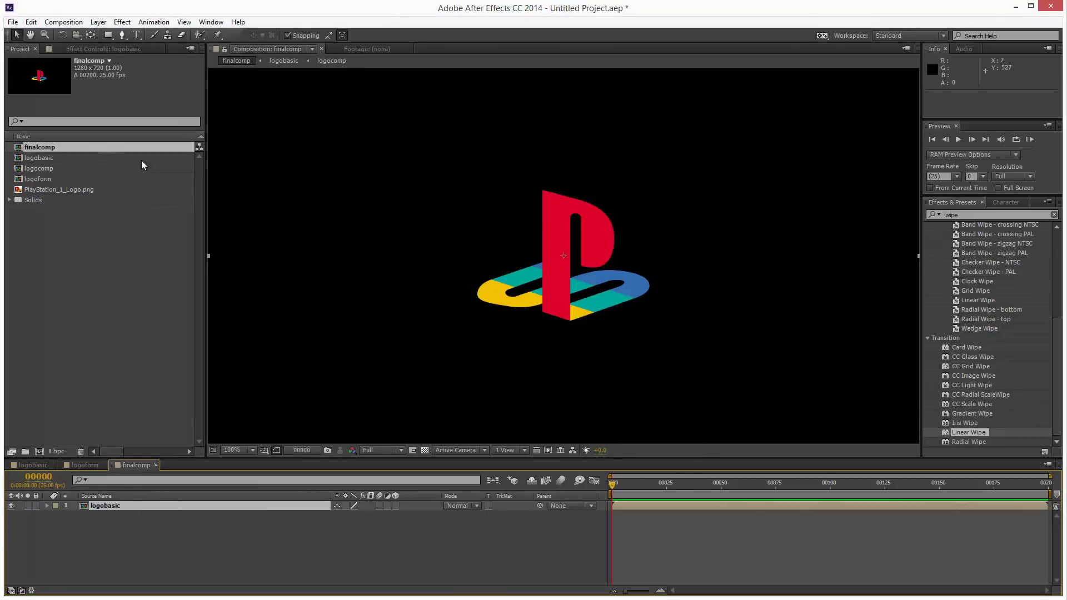
# Add logoform above logobasic in finalcomp and apply Time-Reverse Layer to it
pyautogui.moveTo(47, 178); pyautogui.dragTo(136, 503)
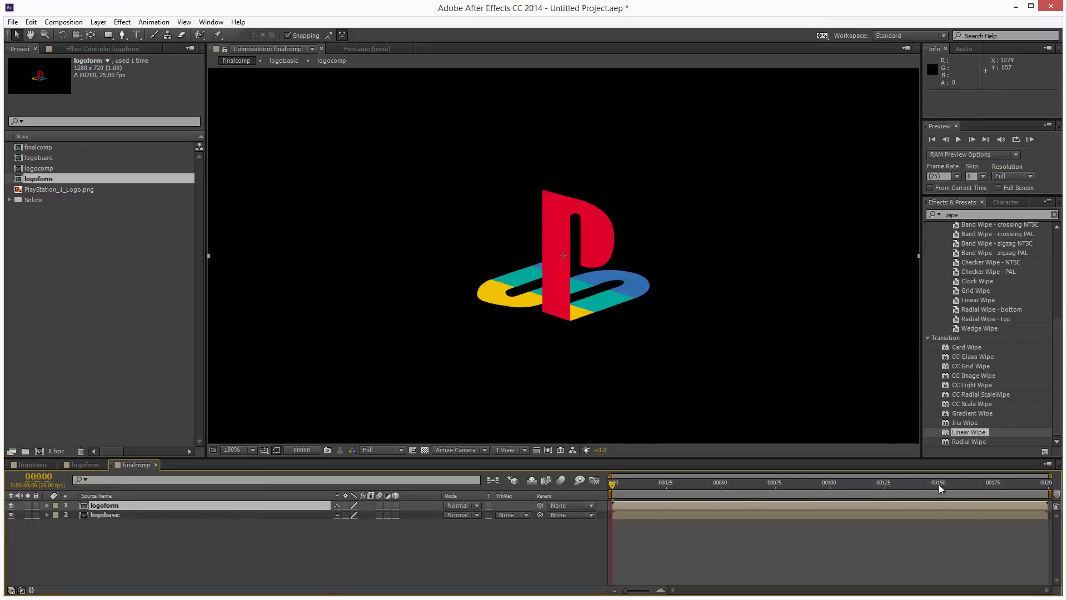
pyautogui.moveTo(938, 484); pyautogui.dragTo(988, 496)
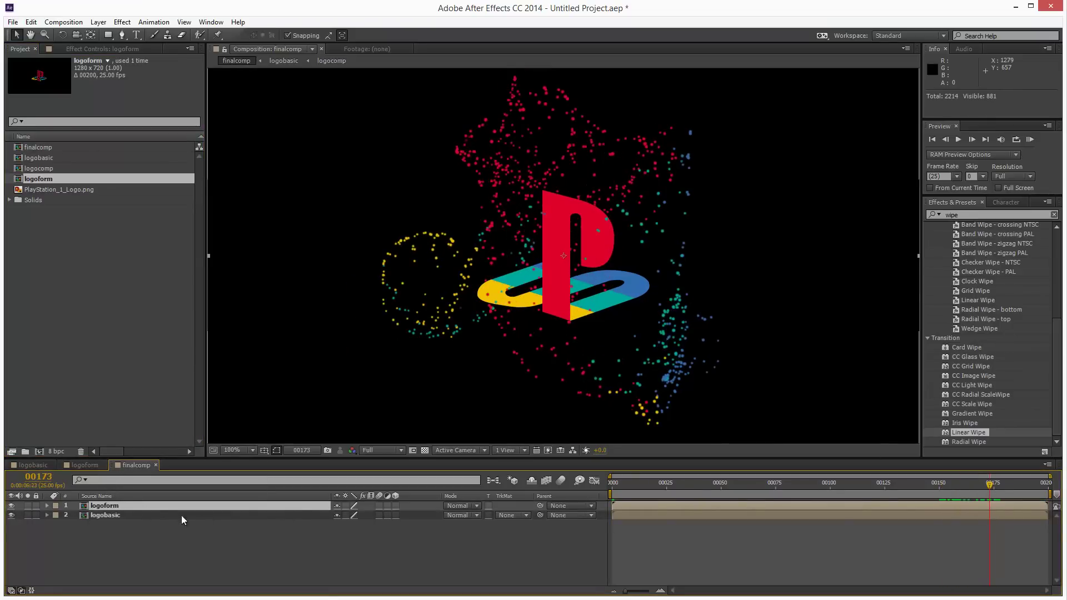
pyautogui.rightClick(122, 507)
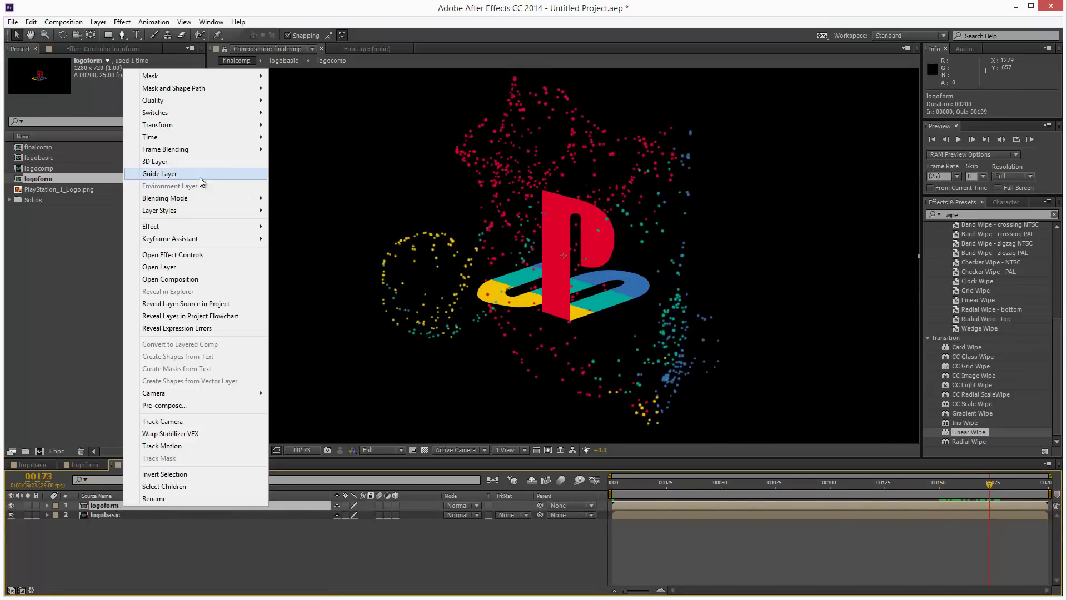
pyautogui.moveTo(228, 139)
pyautogui.click(329, 150)
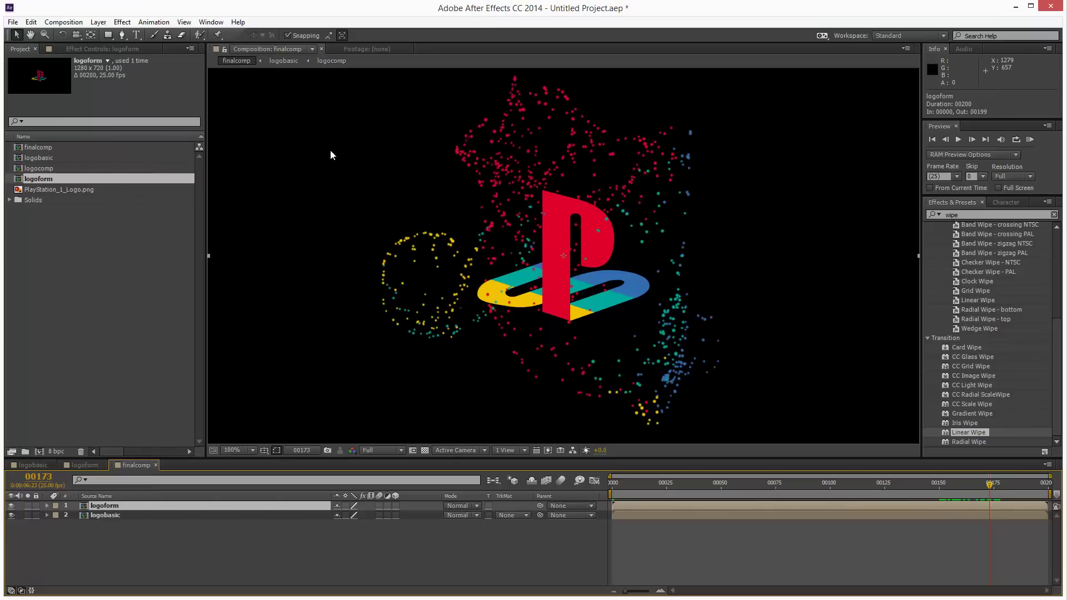
pyautogui.moveTo(997, 483); pyautogui.dragTo(992, 515)
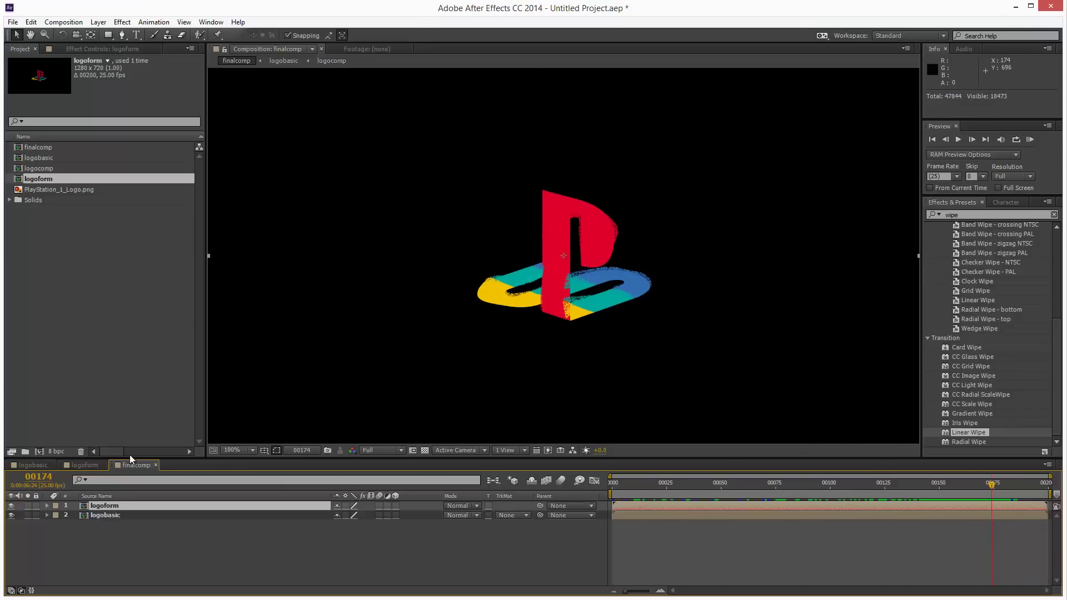
# Keyframe Opacity on both layers at frame 174, then fade them at frame 184
pyautogui.press('t')
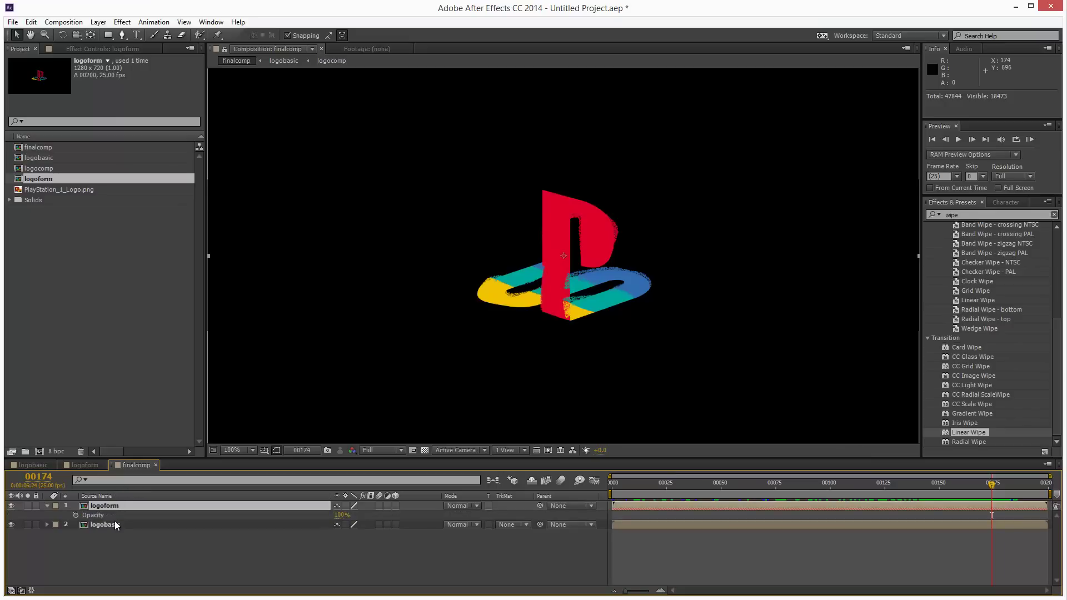
pyautogui.click(114, 522)
pyautogui.press('t')
pyautogui.hotkey('ctrl', 'a')
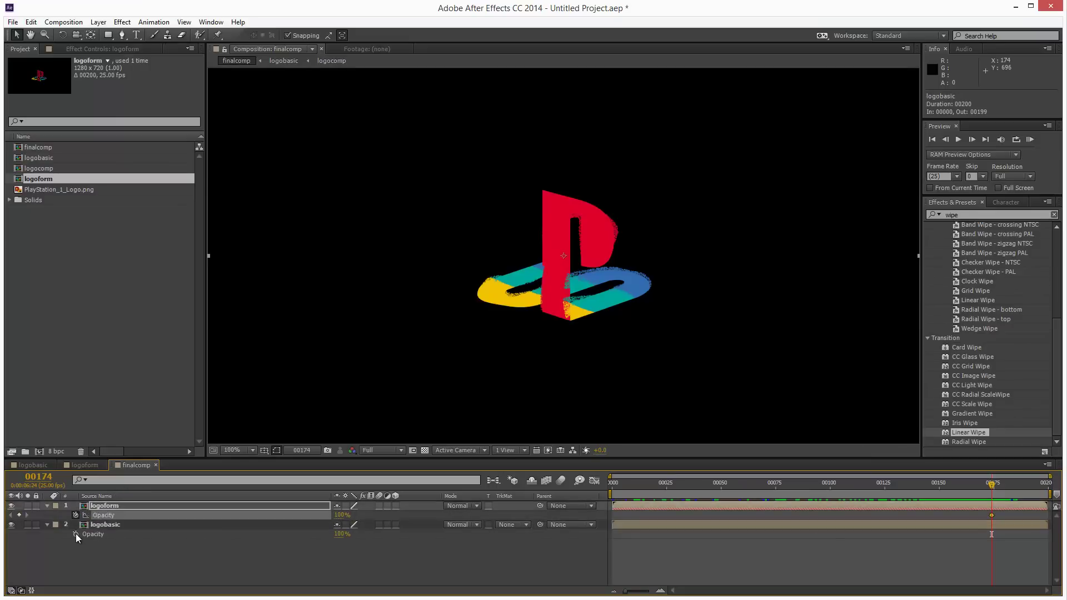
pyautogui.click(76, 534)
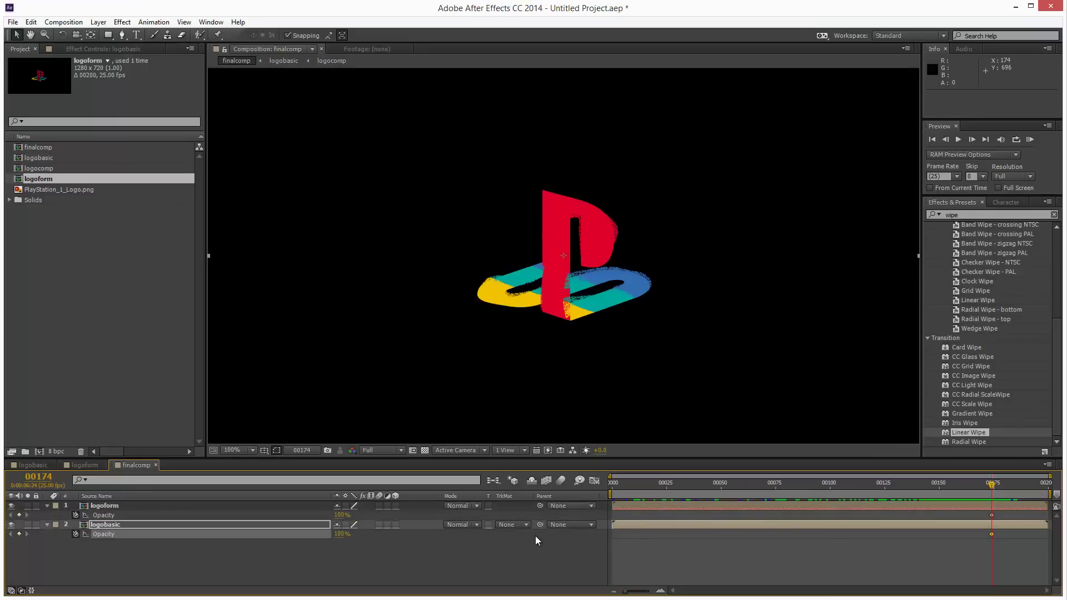
pyautogui.click(1012, 485)
pyautogui.moveTo(339, 515); pyautogui.dragTo(275, 533)
pyautogui.moveTo(333, 515); pyautogui.dragTo(344, 553)
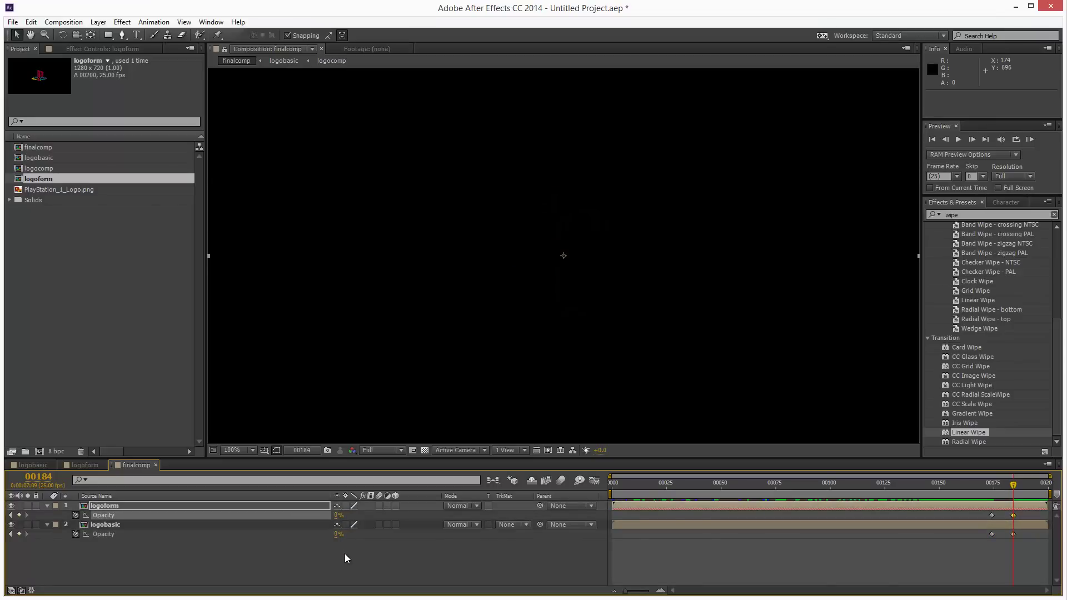
pyautogui.click(345, 557)
# Move logobasic's first Opacity keyframe back to frame 174
pyautogui.moveTo(987, 496); pyautogui.dragTo(992, 535)
pyautogui.click(135, 525)
pyautogui.click(1013, 534)
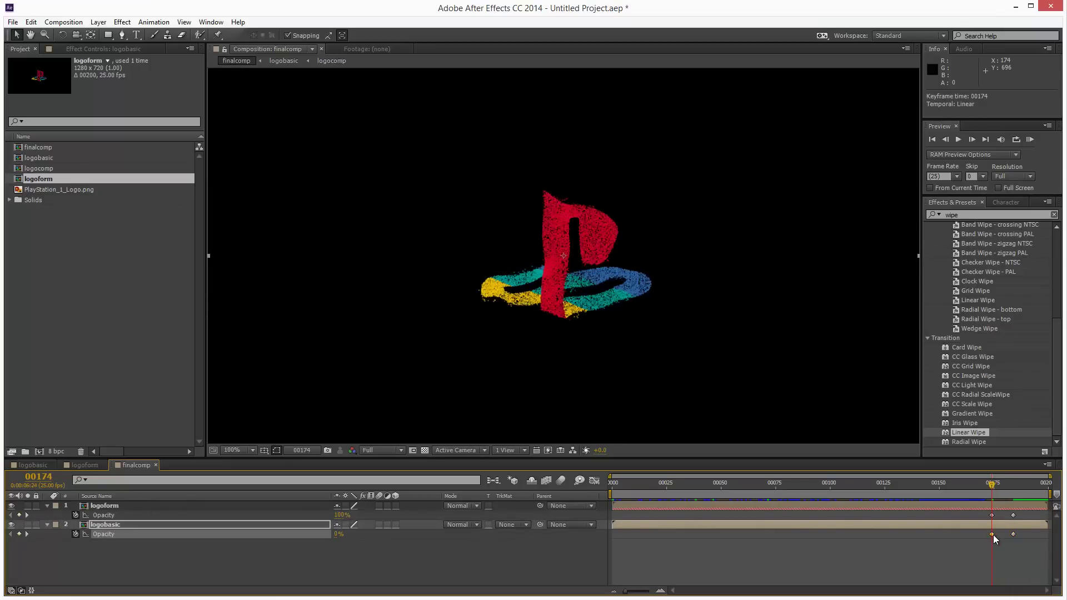
pyautogui.moveTo(997, 485)
pyautogui.mouseDown()
pyautogui.moveTo(1011, 489)
pyautogui.moveTo(962, 495)
pyautogui.moveTo(1025, 499)
pyautogui.moveTo(738, 499)
pyautogui.moveTo(956, 491)
pyautogui.moveTo(1021, 492)
pyautogui.moveTo(702, 507)
pyautogui.moveTo(909, 488)
pyautogui.moveTo(1020, 492)
pyautogui.moveTo(811, 503)
pyautogui.moveTo(991, 492)
pyautogui.mouseUp()
# Apply Effect > Stylize > Scatter to the logobasic layer
pyautogui.click(117, 525)
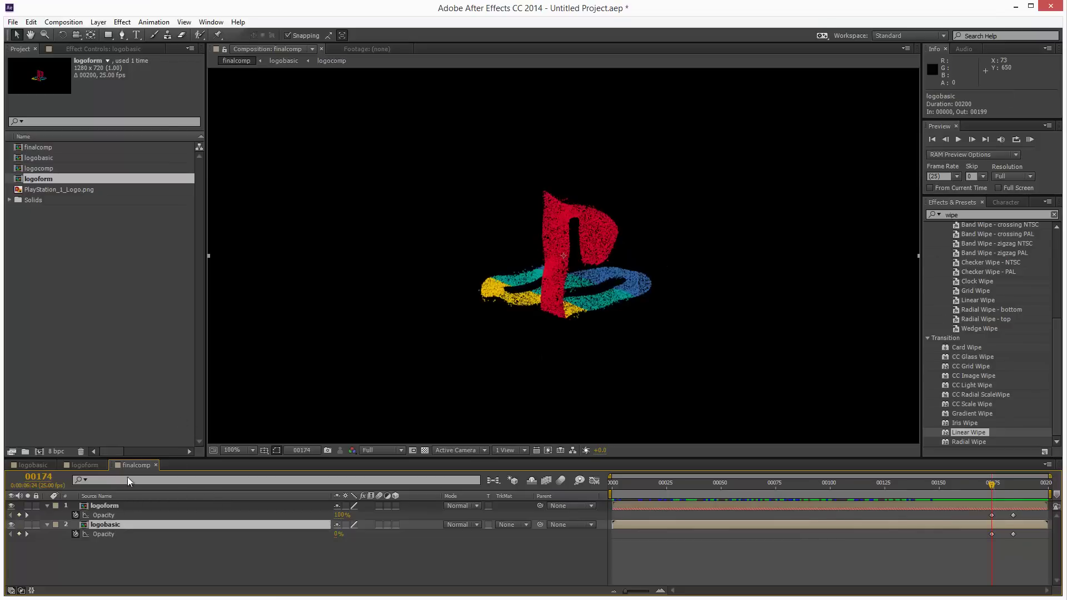
pyautogui.click(121, 22)
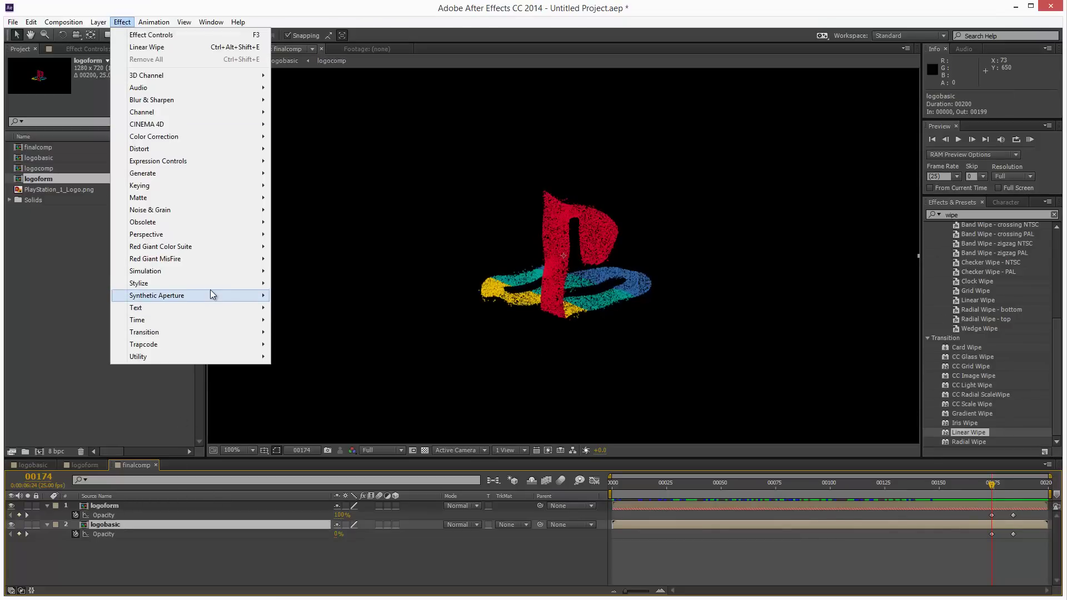
pyautogui.moveTo(234, 282)
pyautogui.click(327, 514)
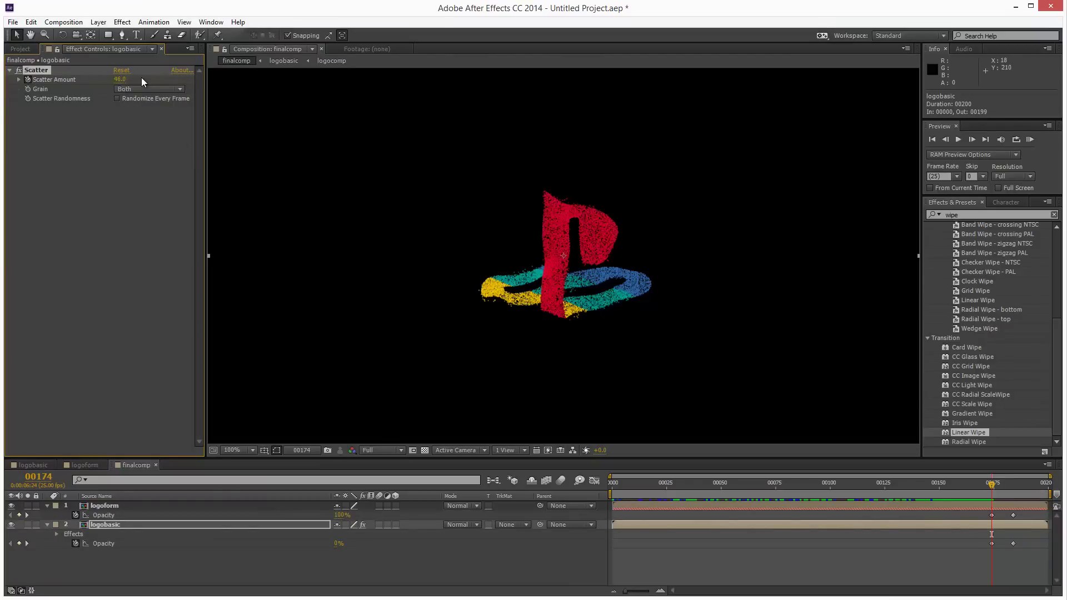
# Set Scatter Amount to 0 at frame 184 and check the grainy logo earlier
pyautogui.moveTo(1011, 485); pyautogui.dragTo(1014, 484)
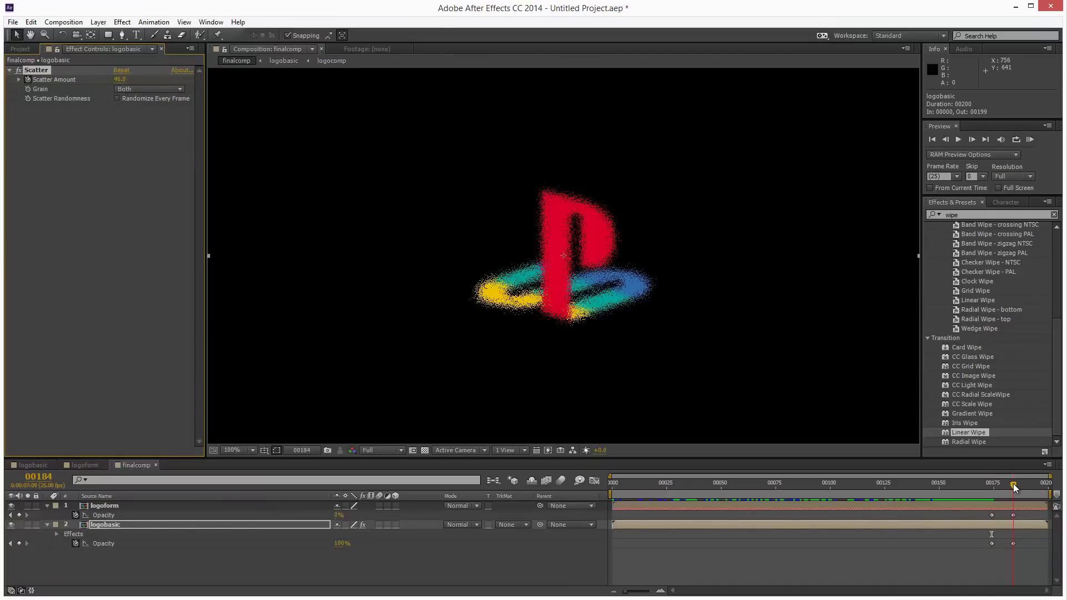
pyautogui.press('Return')
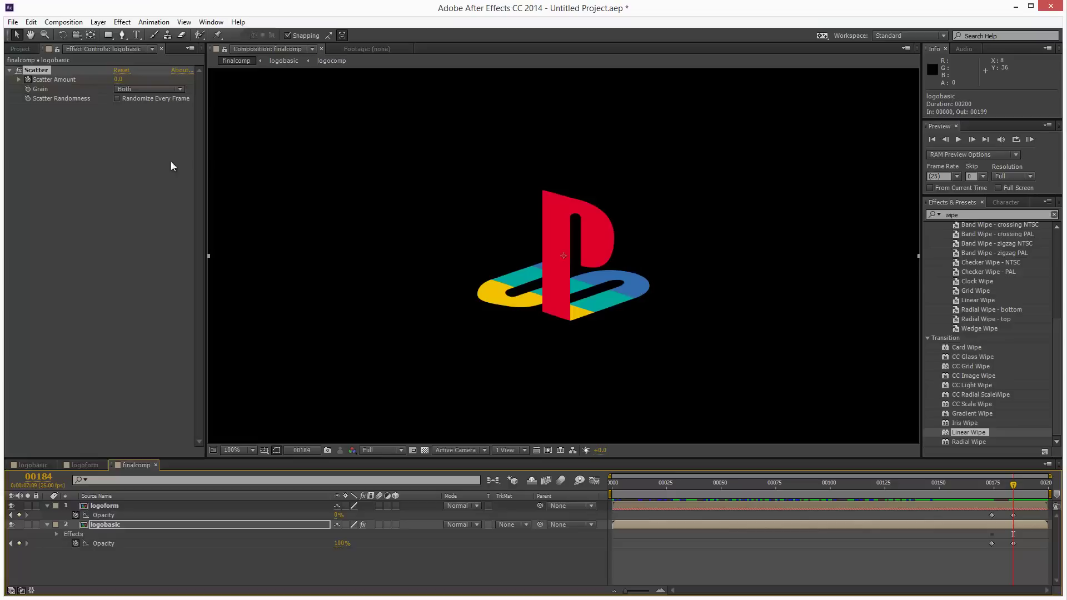
pyautogui.click(171, 165)
pyautogui.moveTo(996, 484)
pyautogui.mouseDown()
pyautogui.moveTo(1002, 491)
pyautogui.moveTo(991, 493)
pyautogui.mouseUp()
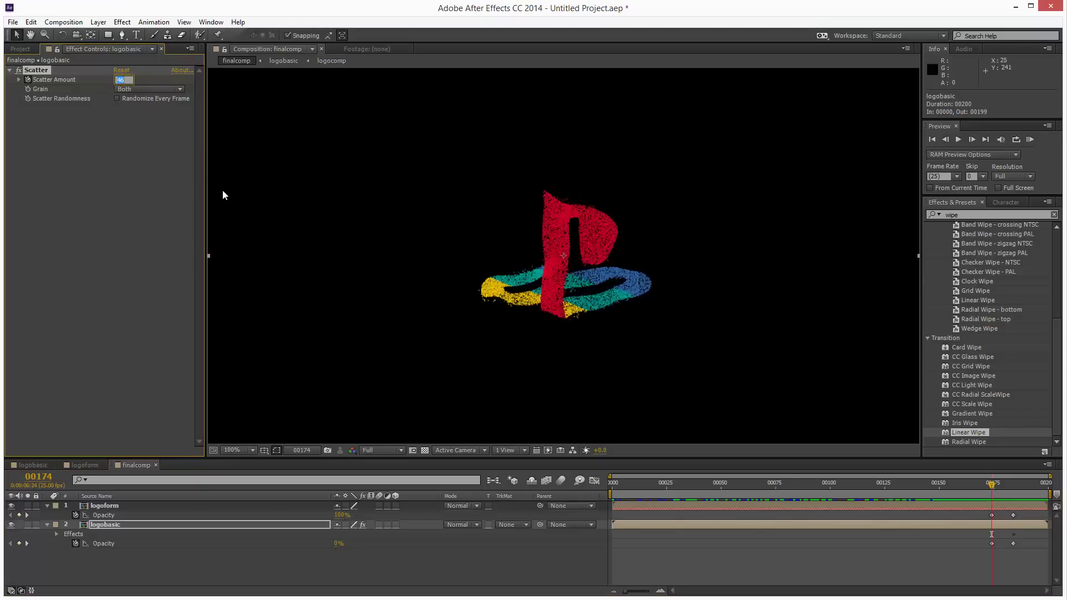
pyautogui.click(119, 222)
pyautogui.moveTo(971, 485); pyautogui.dragTo(1009, 519)
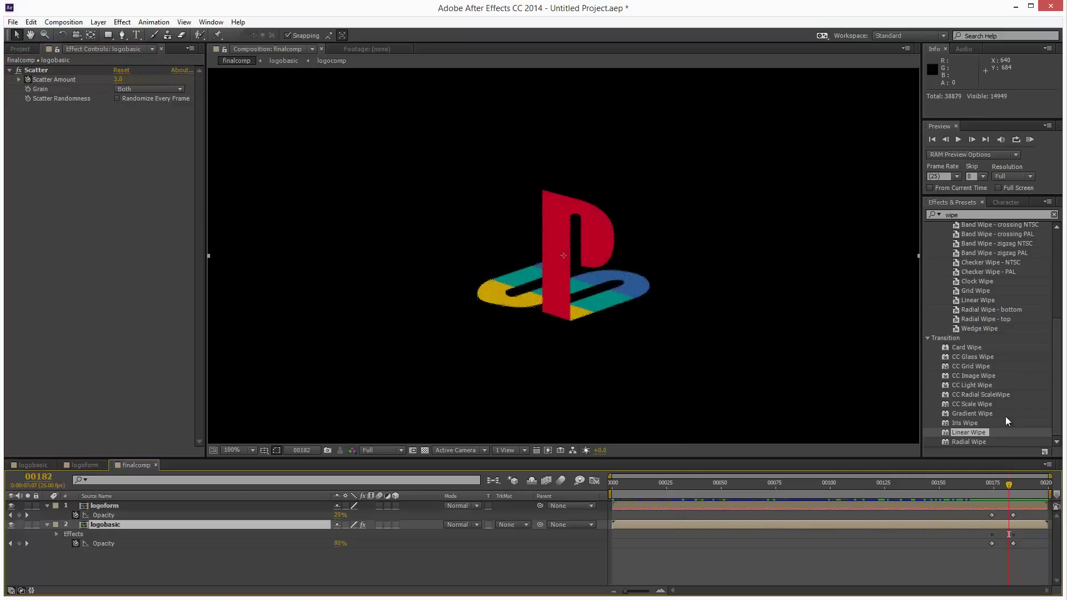
# Search Effects & Presets for 'linear' and apply Linear Wipe to logobasic
pyautogui.moveTo(1057, 350); pyautogui.dragTo(939, 214)
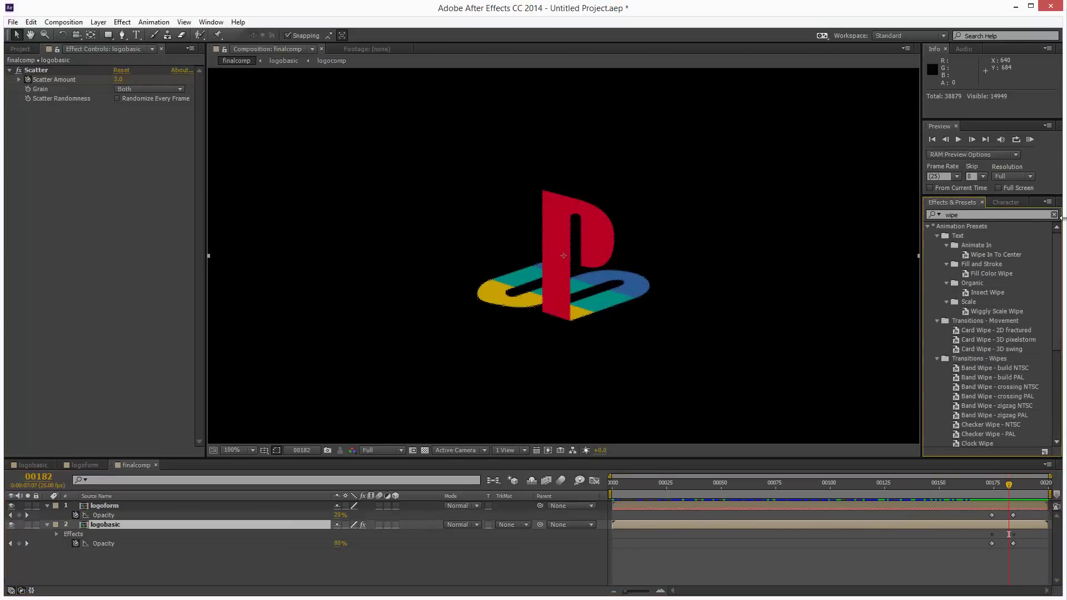
pyautogui.click(1054, 215)
pyautogui.click(951, 212)
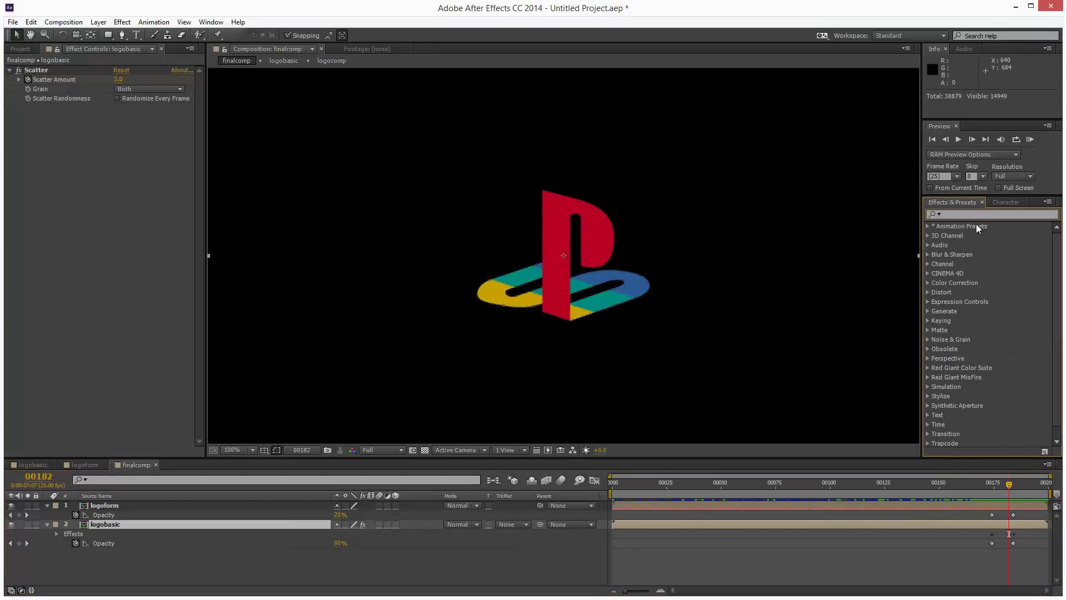
pyautogui.write('linear')
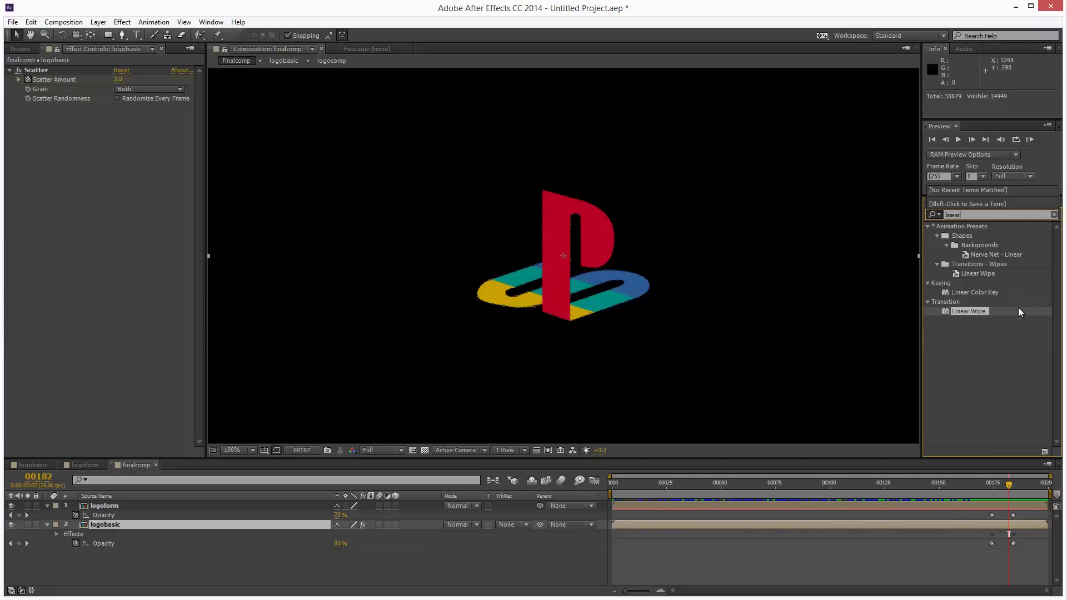
pyautogui.moveTo(973, 310); pyautogui.dragTo(116, 529)
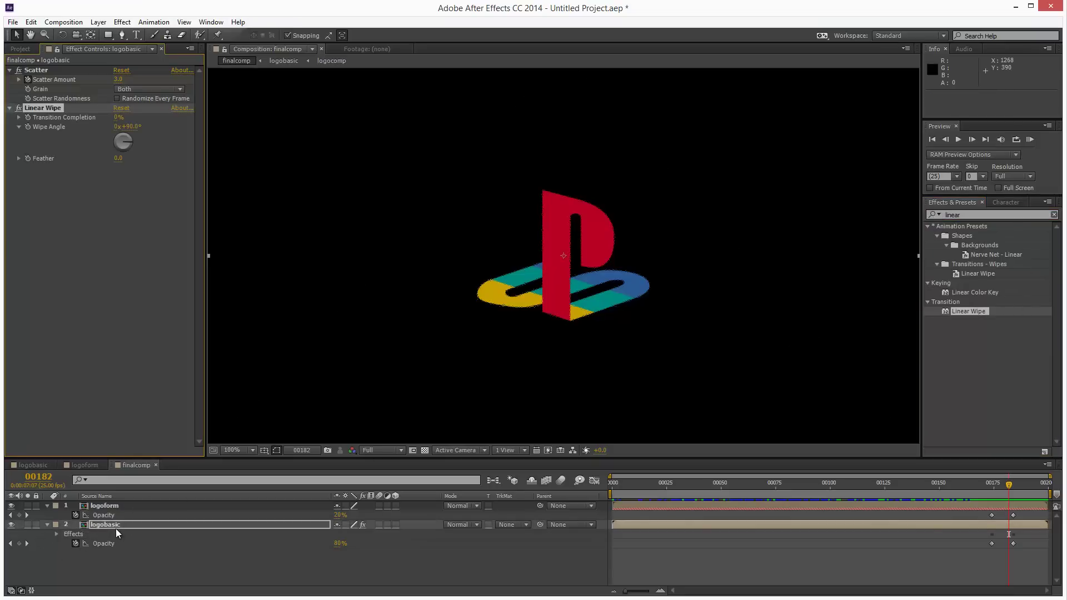
# At frame 179, set the Wipe Angle to 0° and Transition Completion to 0%
pyautogui.moveTo(1009, 484); pyautogui.dragTo(1010, 561)
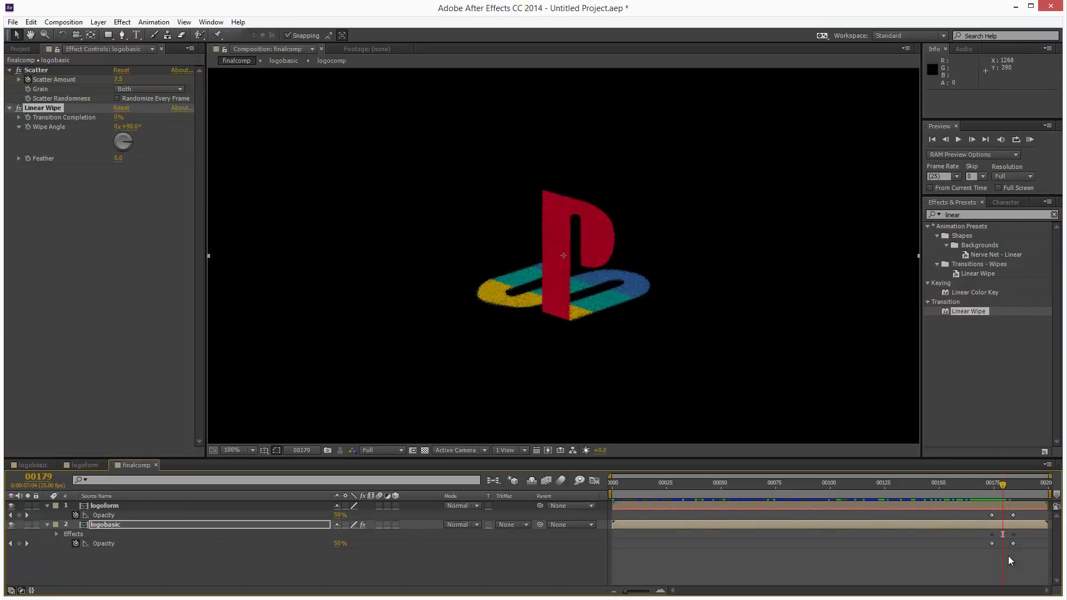
pyautogui.moveTo(118, 116); pyautogui.dragTo(155, 128)
pyautogui.click(133, 127)
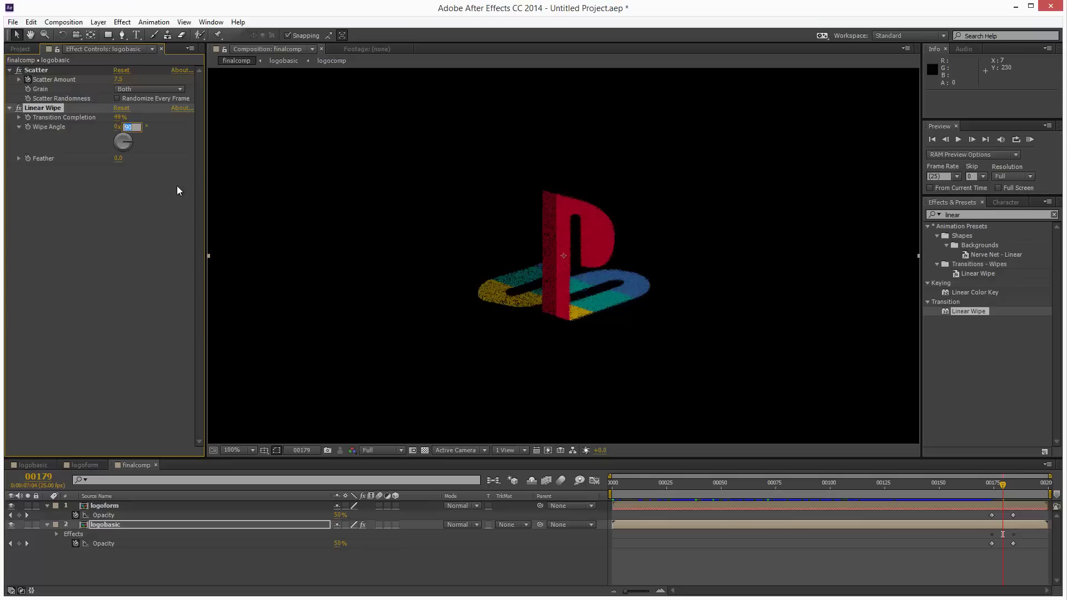
pyautogui.write('0.')
pyautogui.press('Return')
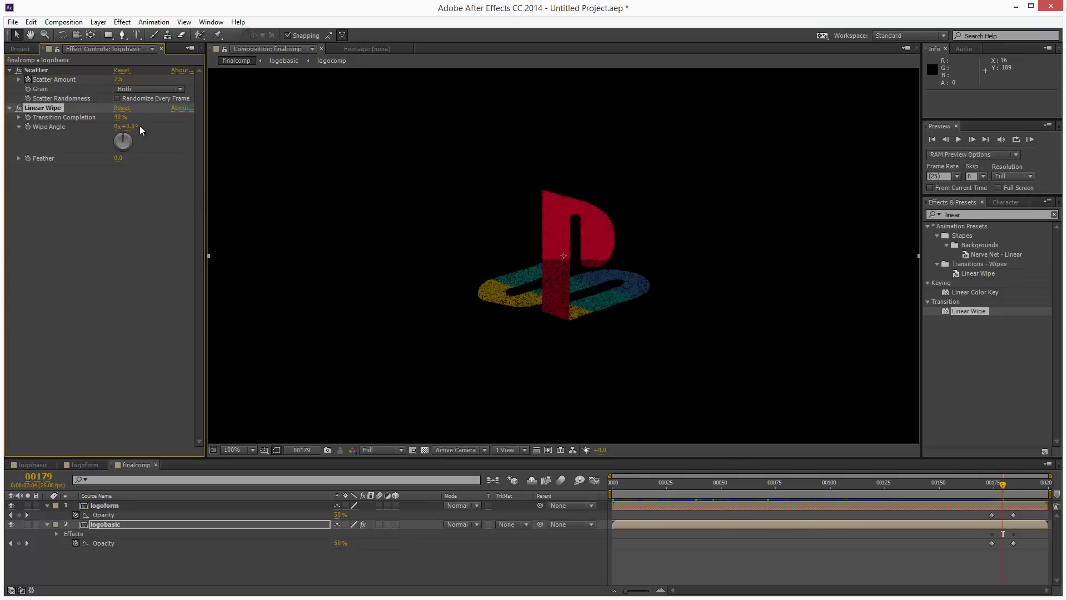
pyautogui.moveTo(119, 117); pyautogui.dragTo(93, 126)
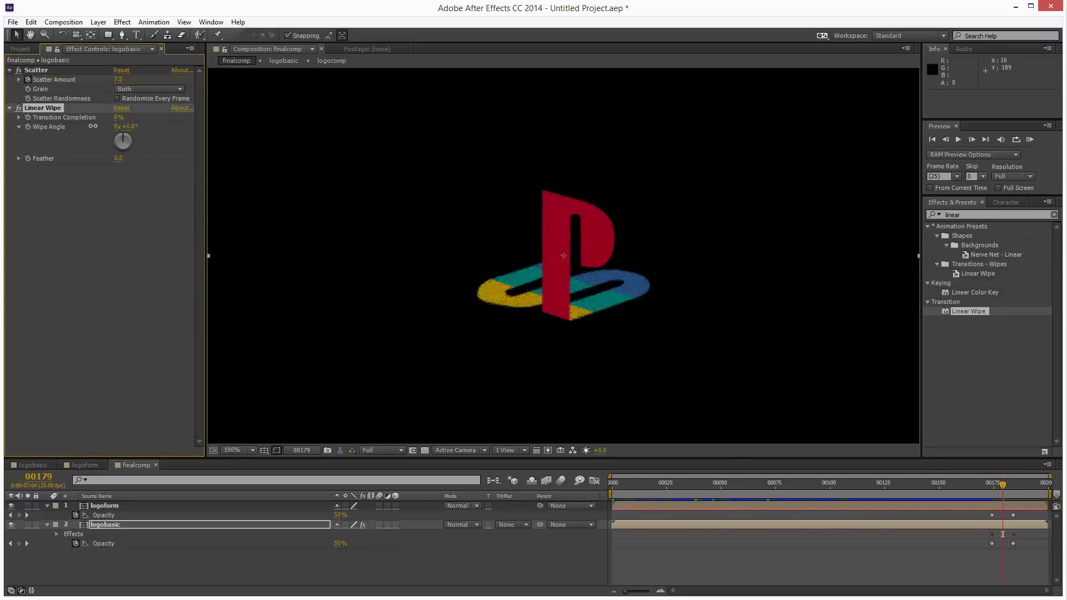
# Keyframe Transition Completion at 0% on frame 184 and check frames 174–180
pyautogui.click(1012, 485)
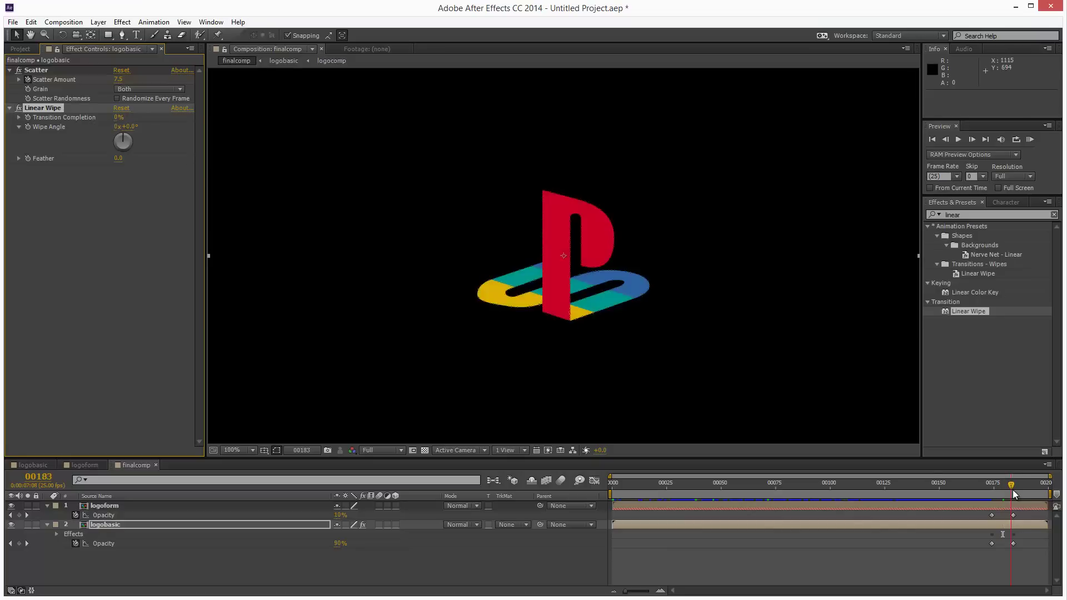
pyautogui.click(23, 119)
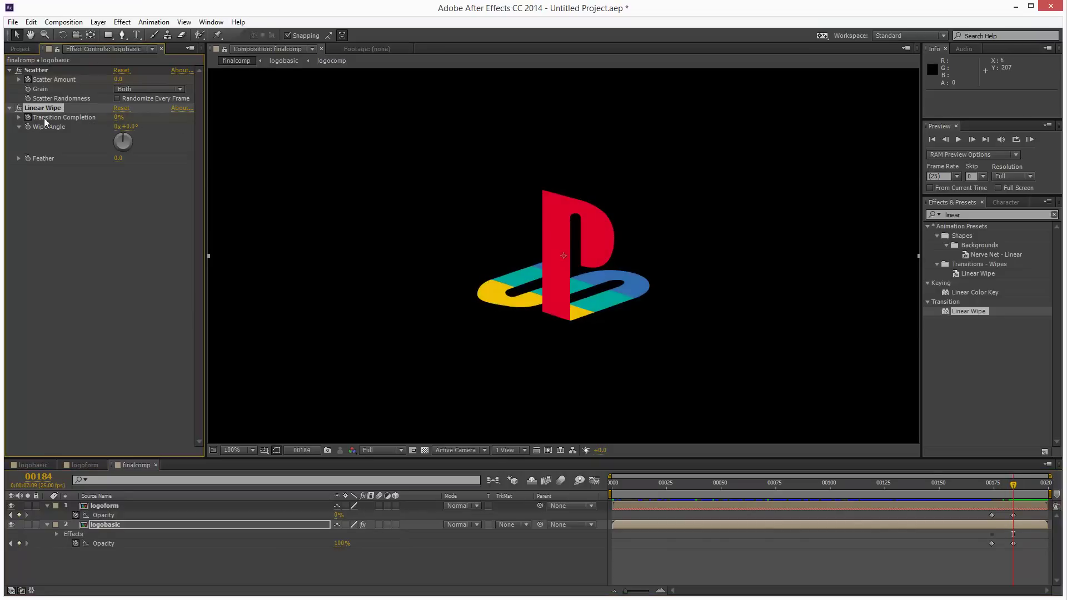
pyautogui.click(991, 483)
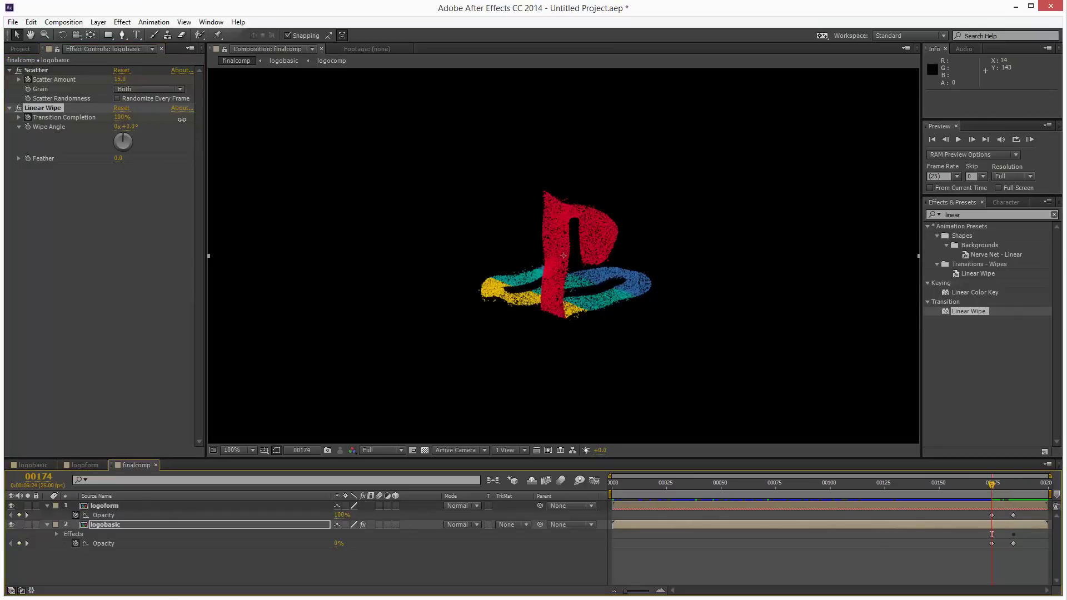
pyautogui.moveTo(994, 485)
pyautogui.mouseDown()
pyautogui.moveTo(1008, 491)
pyautogui.moveTo(990, 495)
pyautogui.moveTo(1003, 495)
pyautogui.mouseUp()
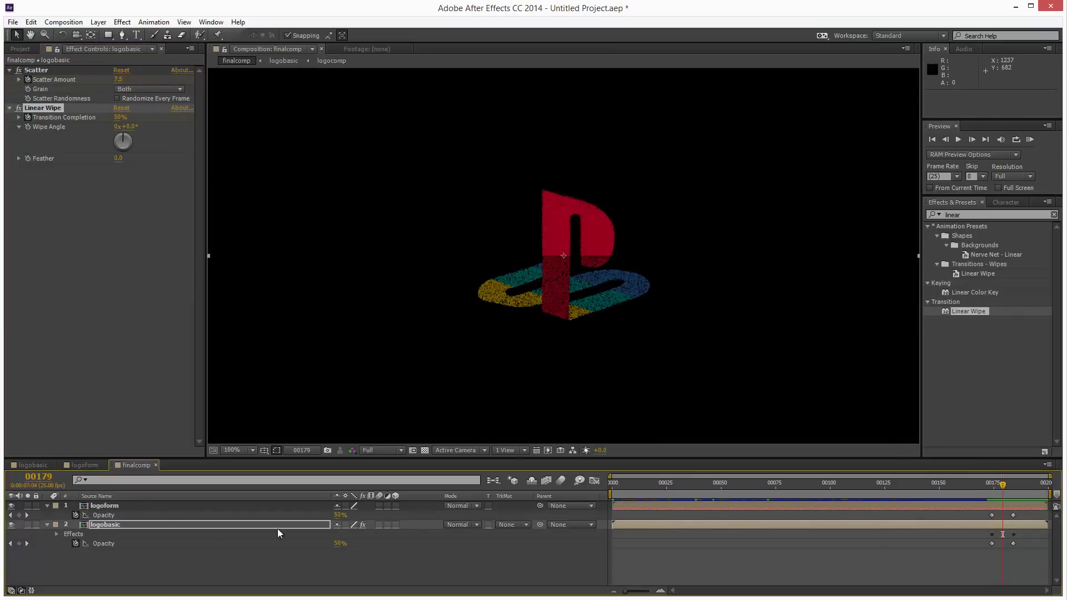
# Reveal logobasic's keyframes and shift the Transition Completion keyframes by about 3 frames
pyautogui.click(98, 529)
pyautogui.press('u')
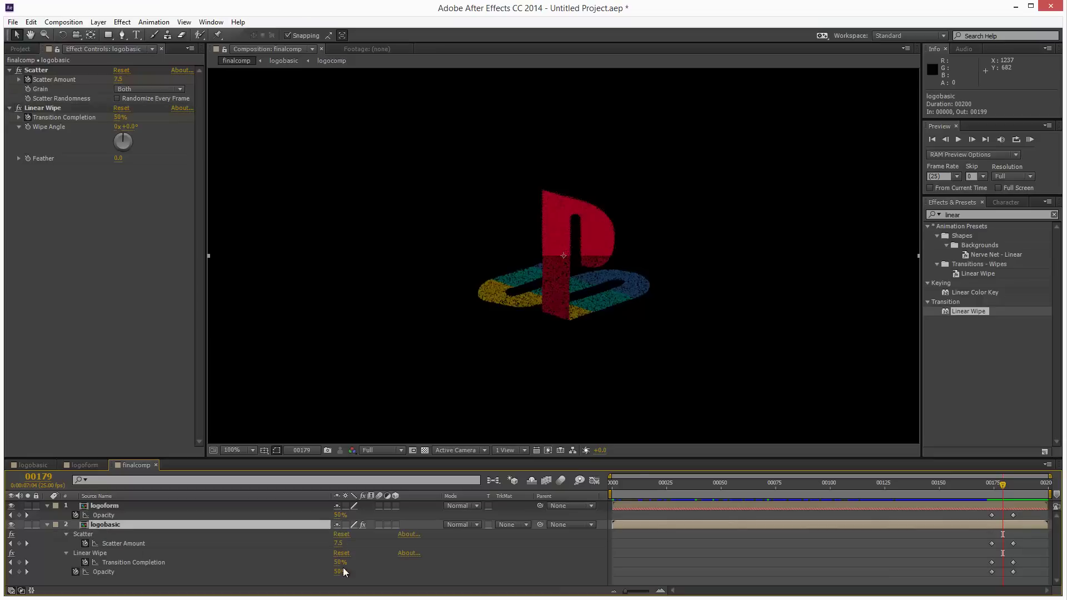
pyautogui.moveTo(1026, 556); pyautogui.dragTo(985, 565)
pyautogui.moveTo(975, 501); pyautogui.dragTo(1000, 499)
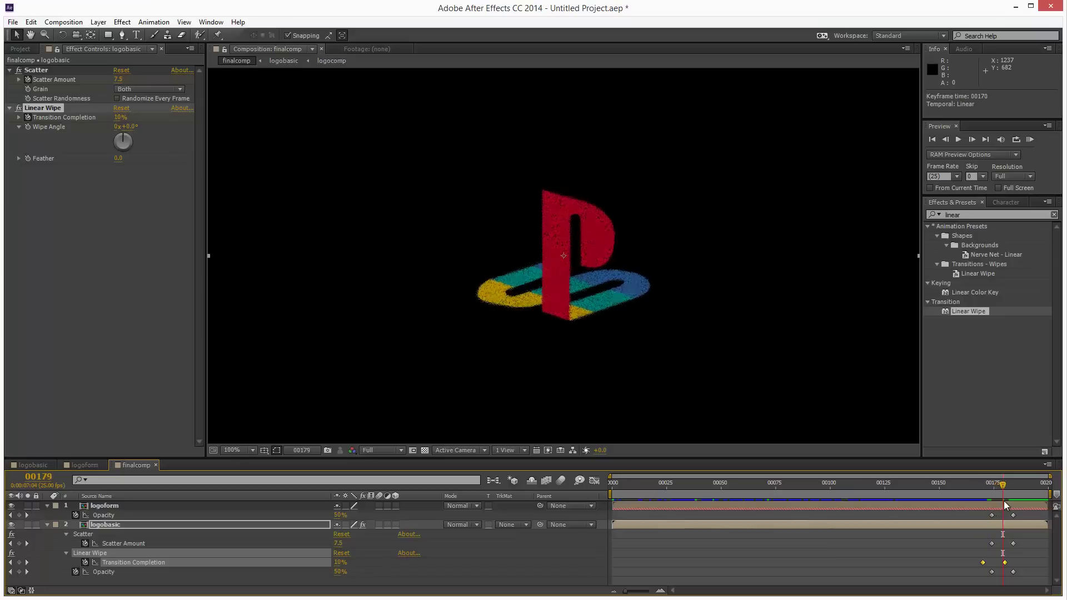
pyautogui.moveTo(1006, 563); pyautogui.dragTo(1012, 562)
pyautogui.moveTo(975, 495); pyautogui.dragTo(1000, 498)
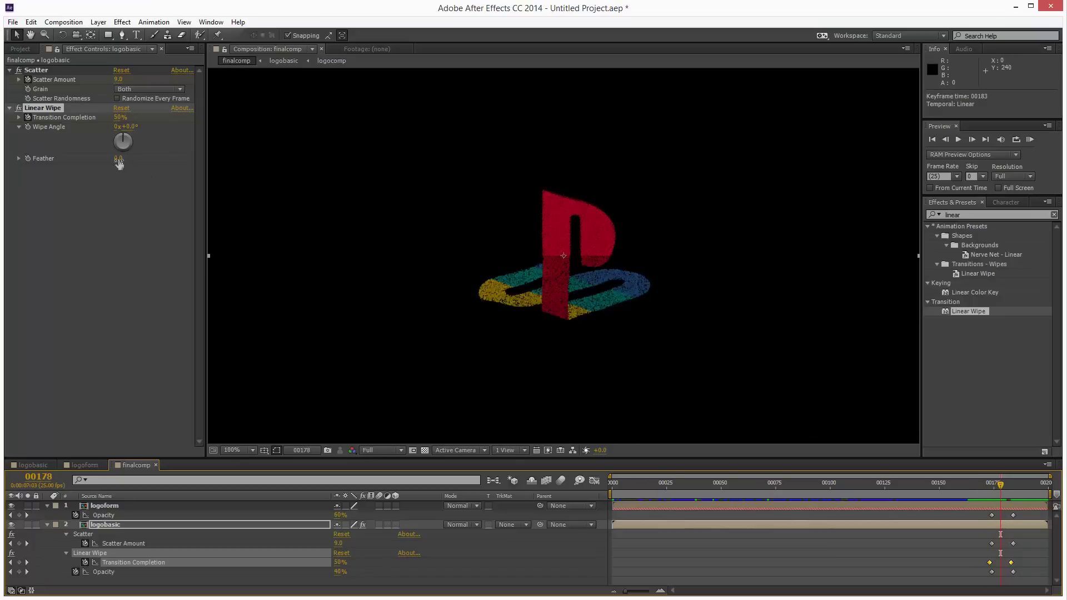
# Set the Linear Wipe Feather to 44.0 and check it at frame 177
pyautogui.moveTo(119, 163); pyautogui.dragTo(143, 162)
pyautogui.moveTo(970, 482); pyautogui.dragTo(999, 491)
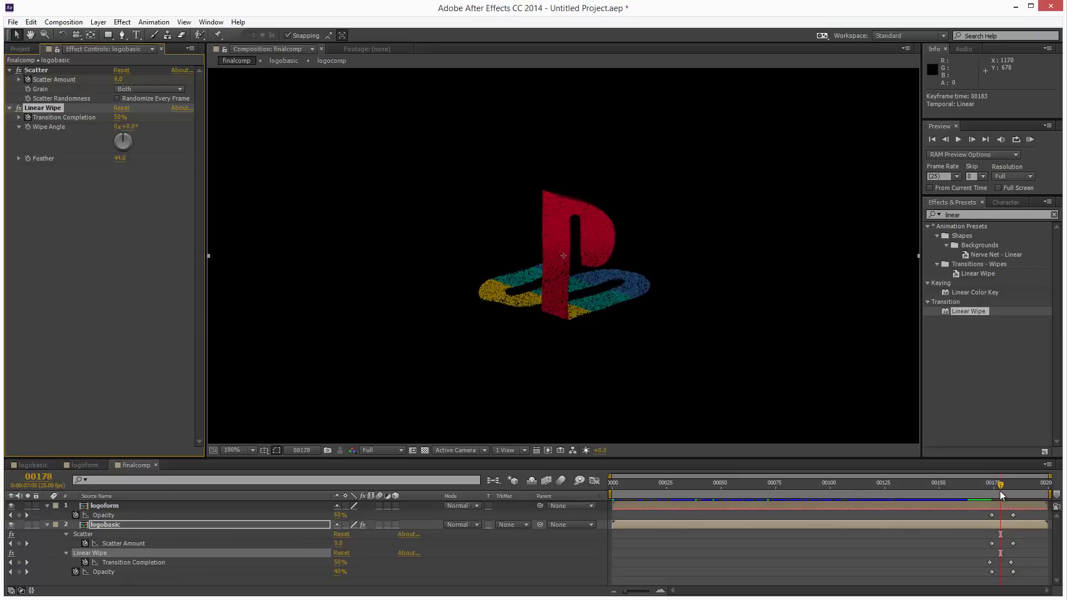
pyautogui.click(1025, 567)
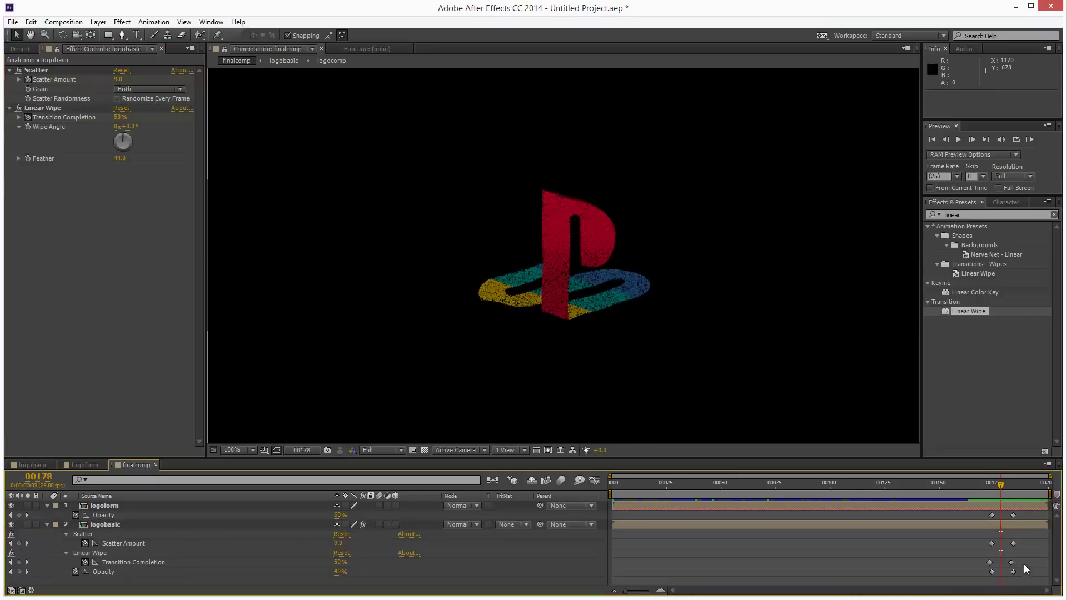
# Remove logobasic's Opacity keyframes and move the later wipe keyframe to frame 186
pyautogui.click(76, 573)
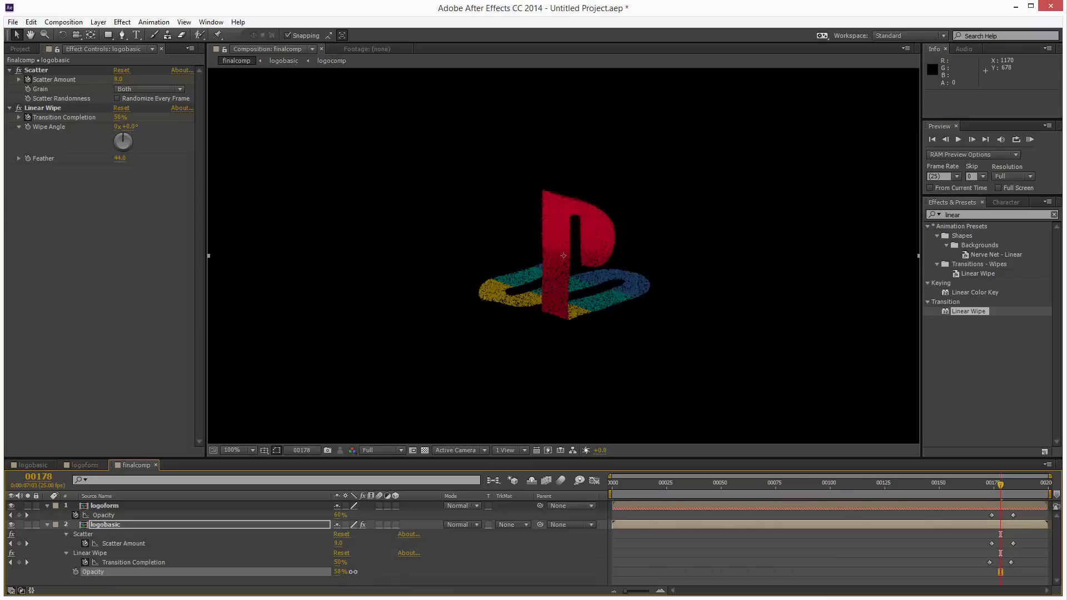
pyautogui.moveTo(998, 481)
pyautogui.mouseDown()
pyautogui.moveTo(982, 488)
pyautogui.moveTo(1010, 489)
pyautogui.moveTo(990, 492)
pyautogui.moveTo(1000, 498)
pyautogui.mouseUp()
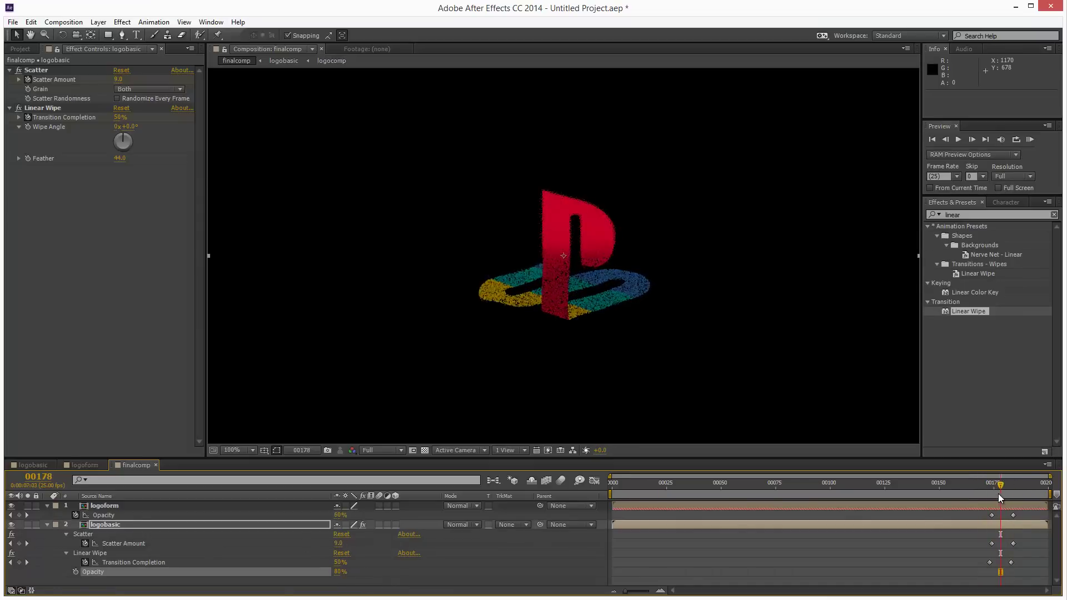
pyautogui.moveTo(1011, 562); pyautogui.dragTo(983, 543)
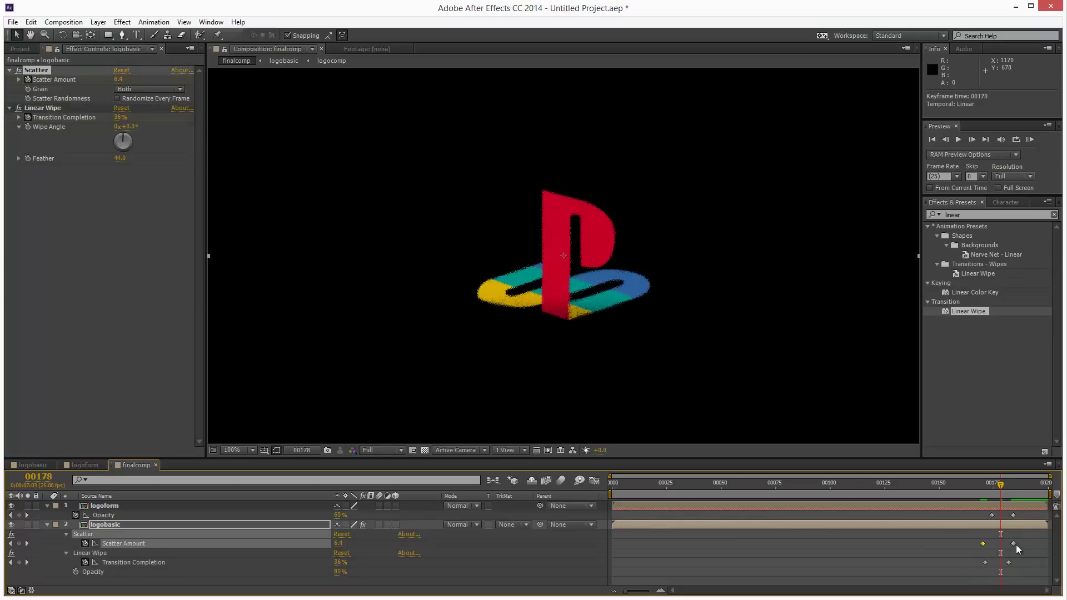
pyautogui.moveTo(1000, 484)
pyautogui.mouseDown()
pyautogui.moveTo(1008, 489)
pyautogui.moveTo(987, 493)
pyautogui.moveTo(997, 494)
pyautogui.mouseUp()
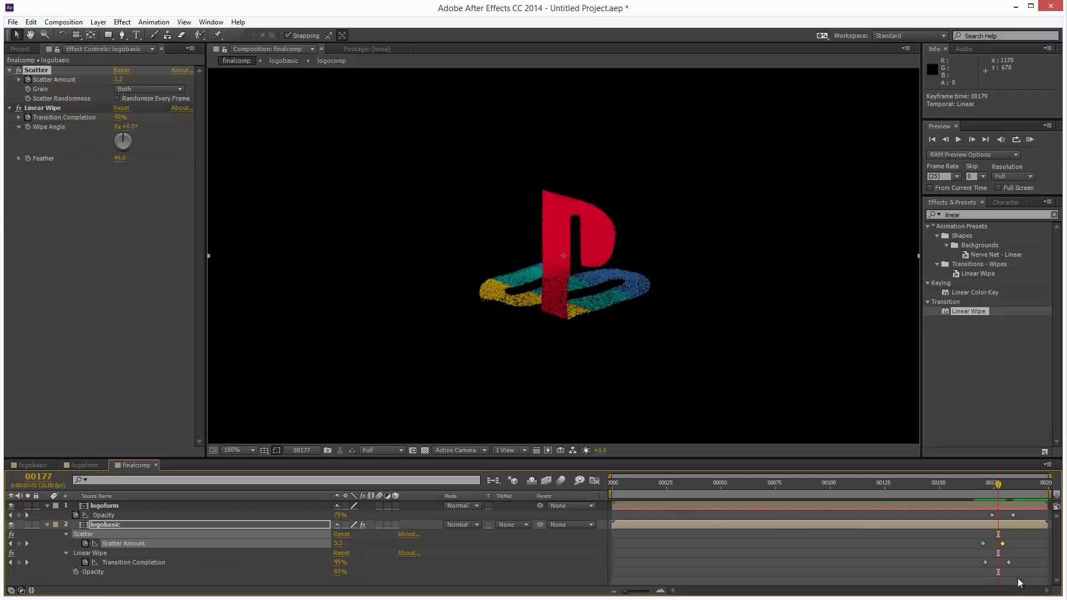
pyautogui.moveTo(1008, 562); pyautogui.dragTo(1022, 563)
pyautogui.moveTo(981, 475); pyautogui.dragTo(1003, 500)
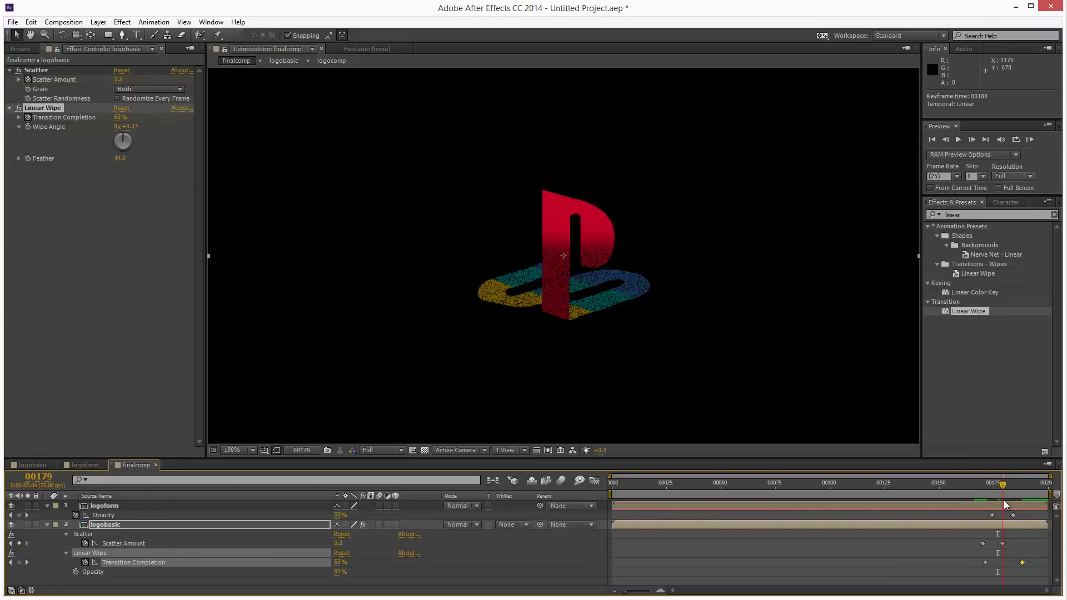
pyautogui.moveTo(1021, 562); pyautogui.dragTo(1018, 562)
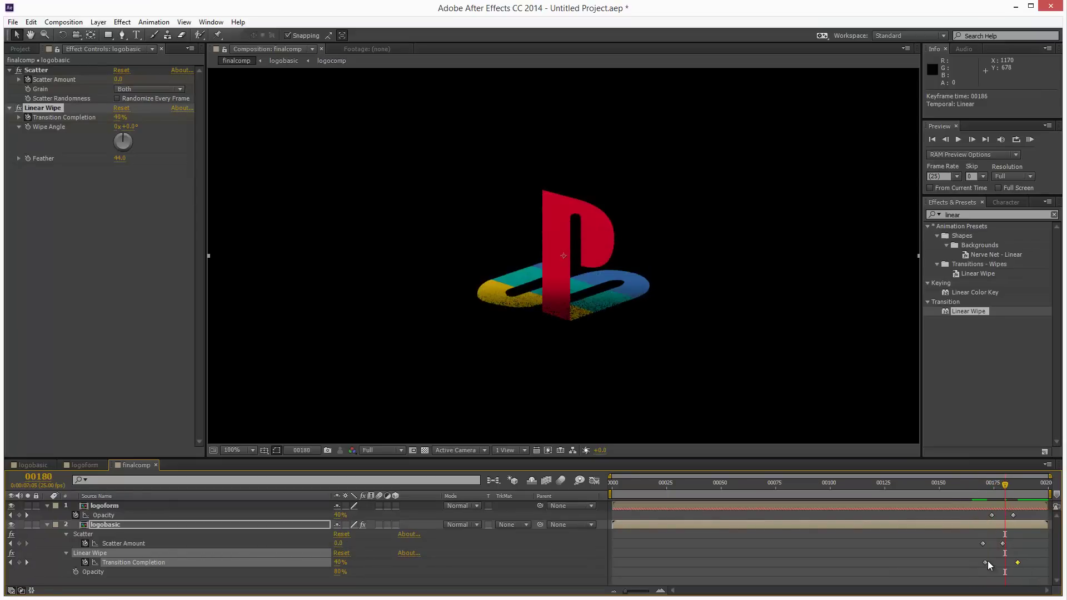
# Move the Scatter Amount keyframe to frame 161 and RAM-preview finalcomp
pyautogui.moveTo(968, 485); pyautogui.dragTo(987, 492)
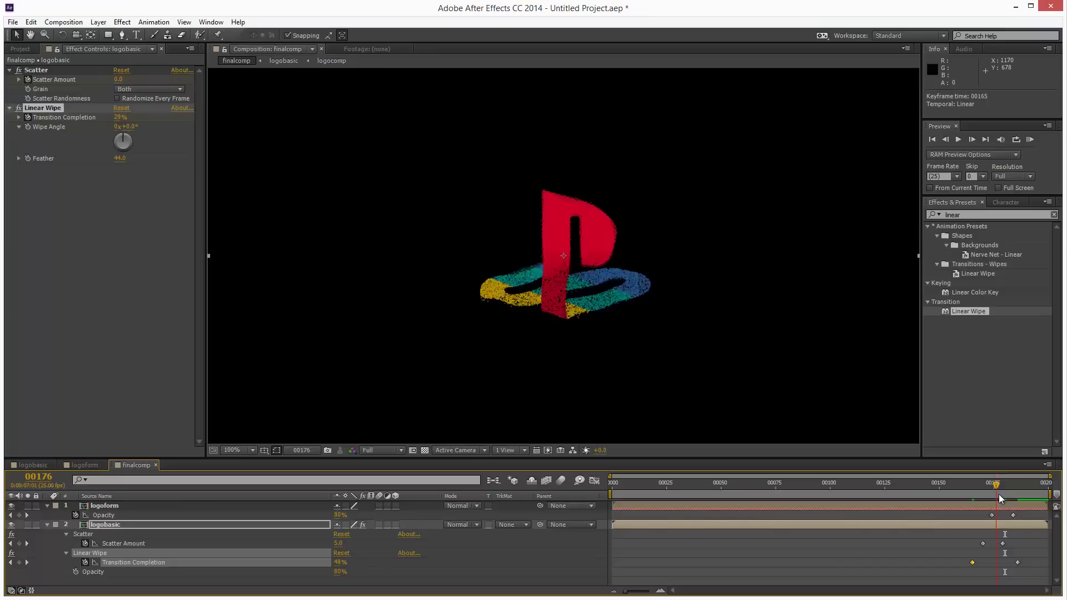
pyautogui.press('pageup')
pyautogui.press('pageup')
pyautogui.press('pageup')
pyautogui.press('pageup')
pyautogui.press('pageup')
pyautogui.press('pageup')
pyautogui.press('pageup')
pyautogui.press('pageup')
pyautogui.press('pageup')
pyautogui.press('pageup')
pyautogui.press('pageup')
pyautogui.press('pageup')
pyautogui.press('pageup')
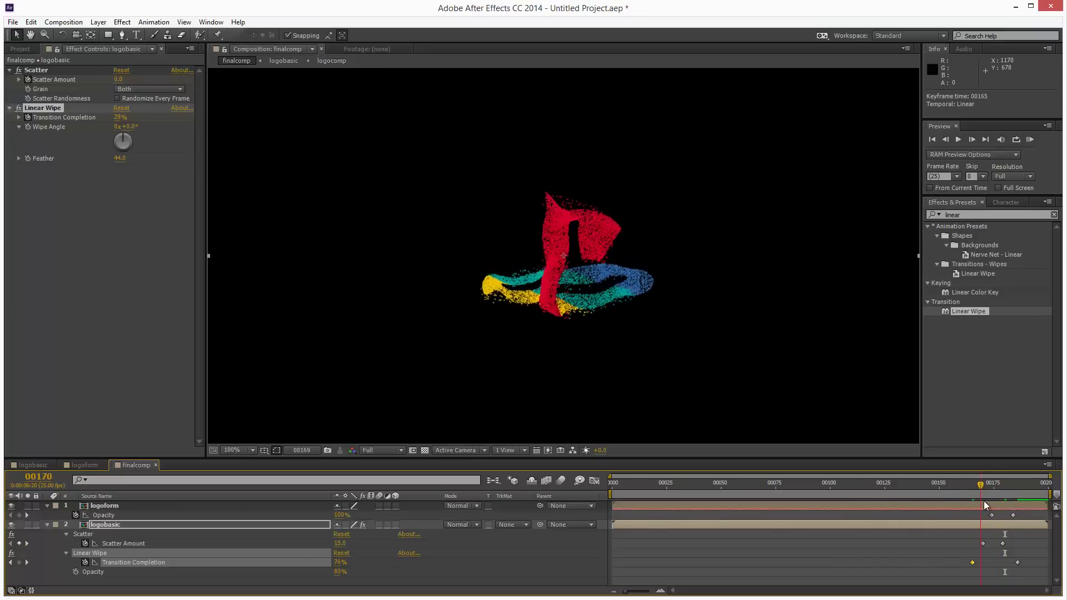
pyautogui.moveTo(982, 543); pyautogui.dragTo(964, 544)
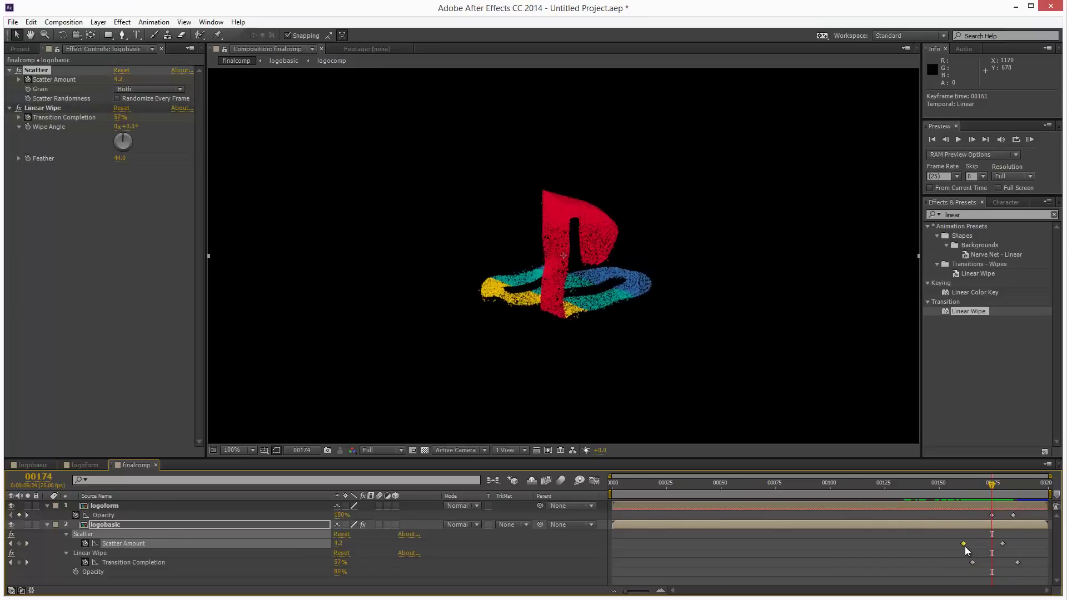
pyautogui.press('pageup')
pyautogui.press('pageup')
pyautogui.press('pageup')
pyautogui.press('pageup')
pyautogui.press('pageup')
pyautogui.press('pageup')
pyautogui.press('pageup')
pyautogui.press('pageup')
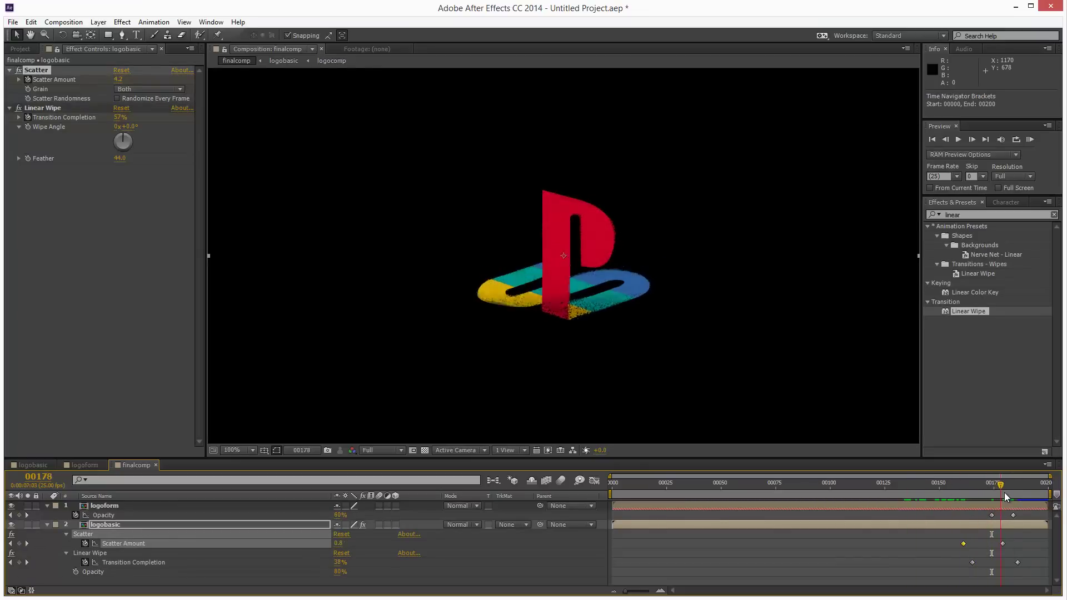
pyautogui.moveTo(988, 493)
pyautogui.mouseDown()
pyautogui.moveTo(912, 499)
pyautogui.moveTo(960, 514)
pyautogui.moveTo(988, 508)
pyautogui.mouseUp()
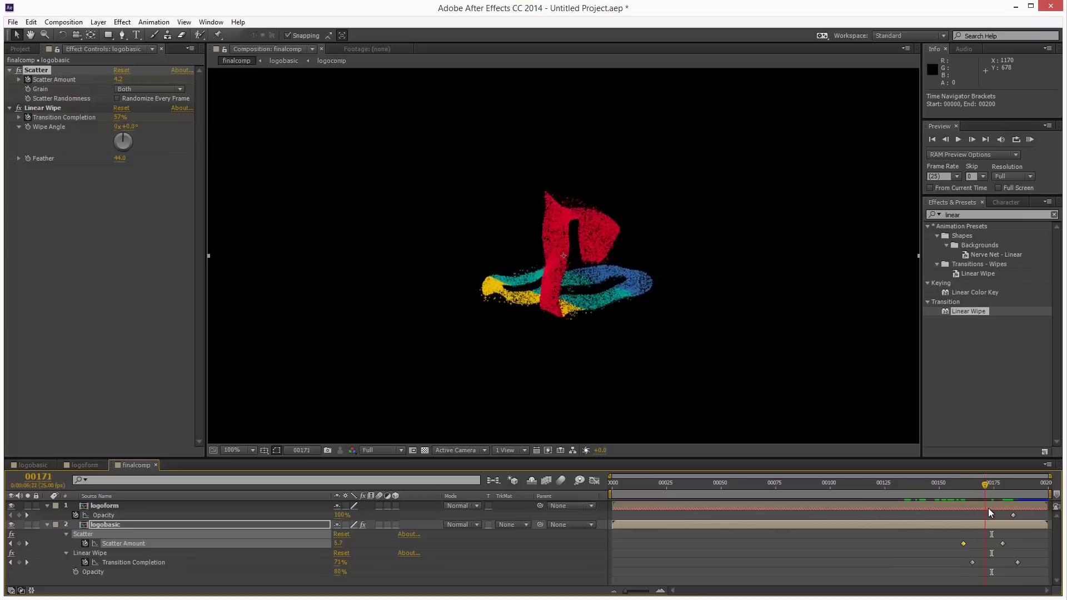
pyautogui.moveTo(901, 503); pyautogui.dragTo(971, 491)
pyautogui.click(1030, 140)
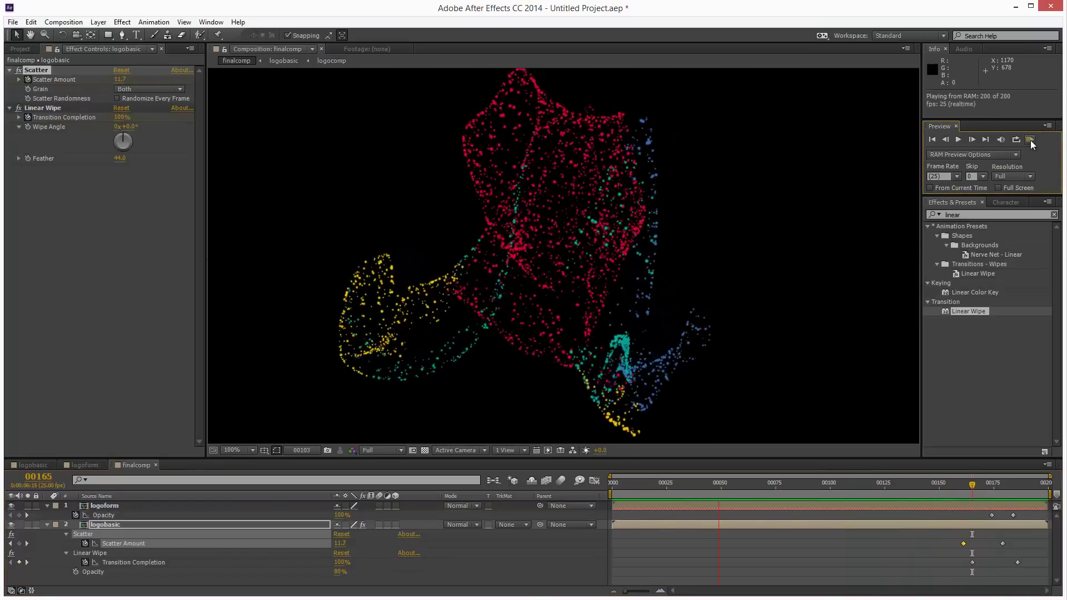